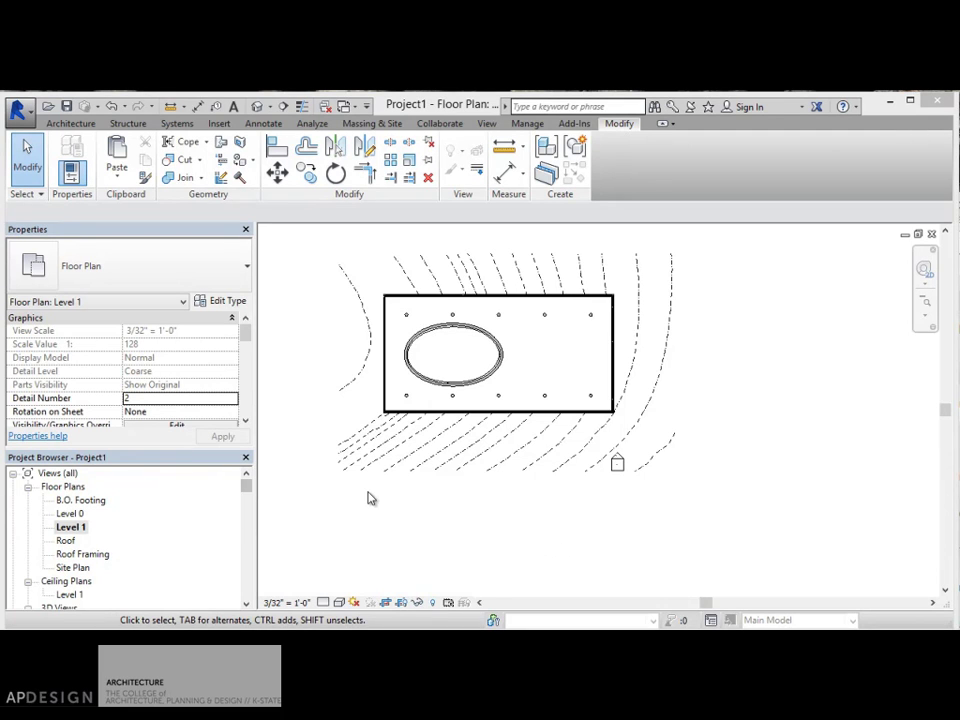
Fit the Level 1 plan on screen and bring up the View ribbon tools
scroll(398, 476, "down", 3)
scroll(380, 368, "up", 3)
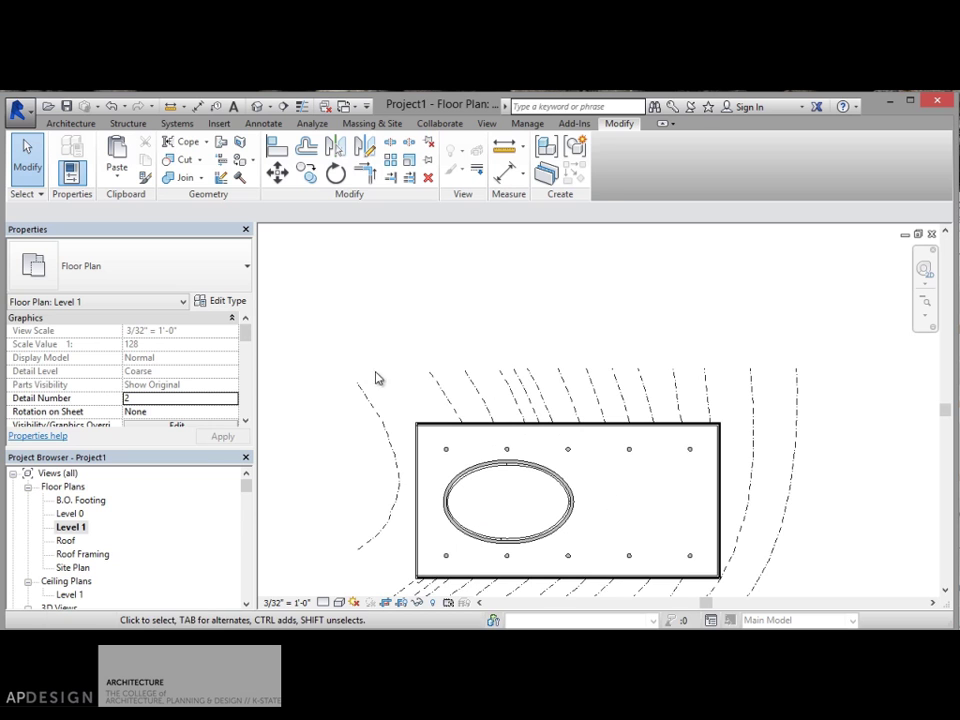
left_click_drag(246, 492, 248, 484)
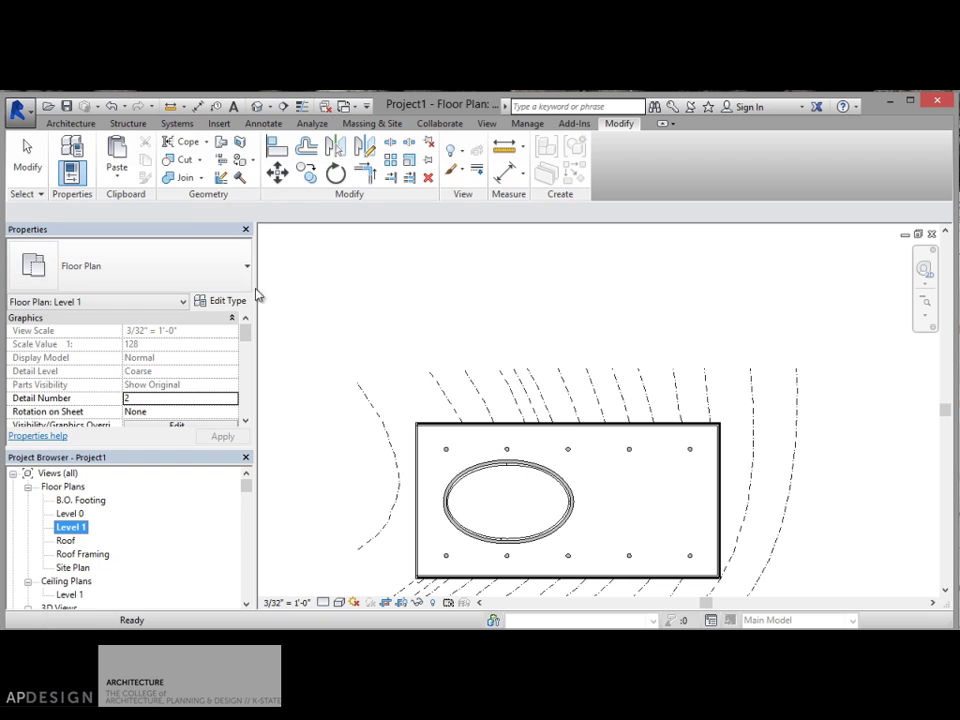
left_click(489, 126)
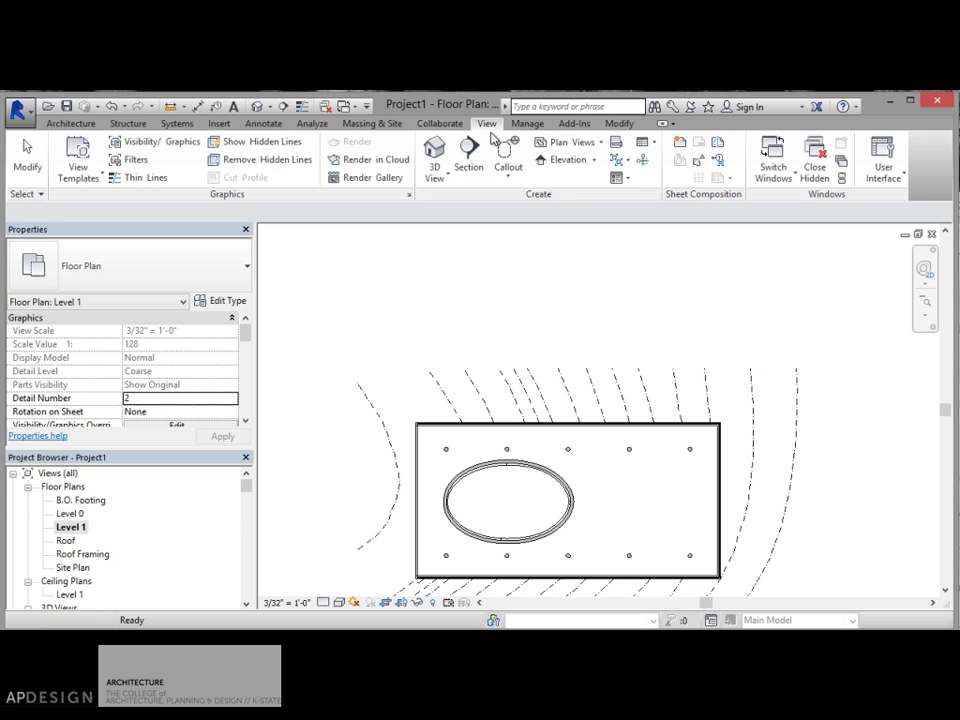
Start a 3D View > Camera and place its eye point above the building on the plan
left_click(437, 178)
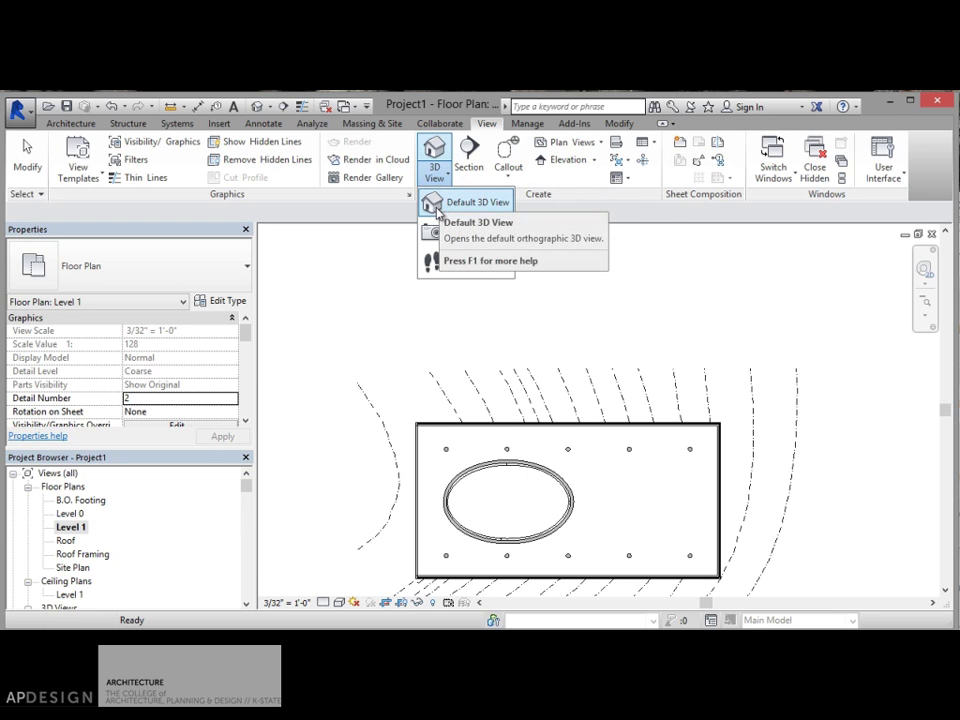
left_click(437, 232)
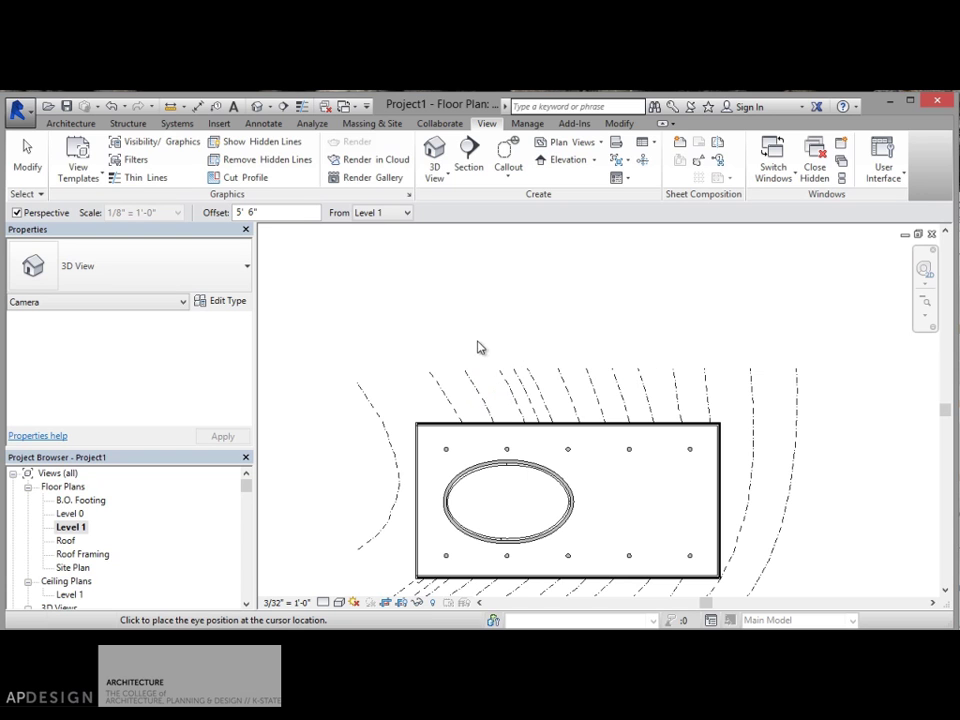
scroll(492, 378, "down", 2)
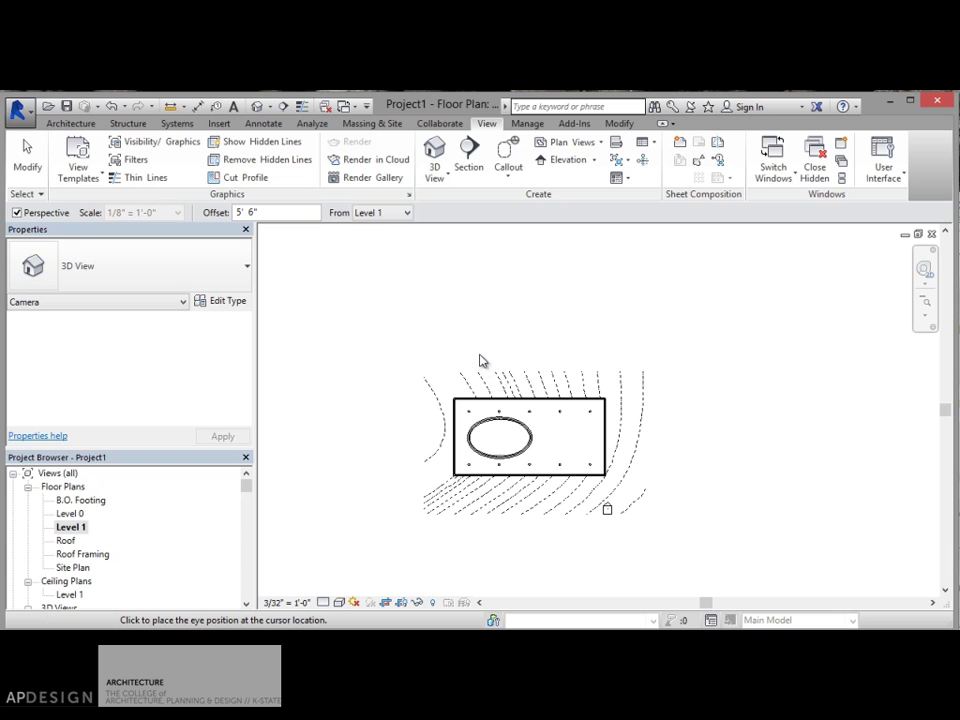
left_click(481, 361)
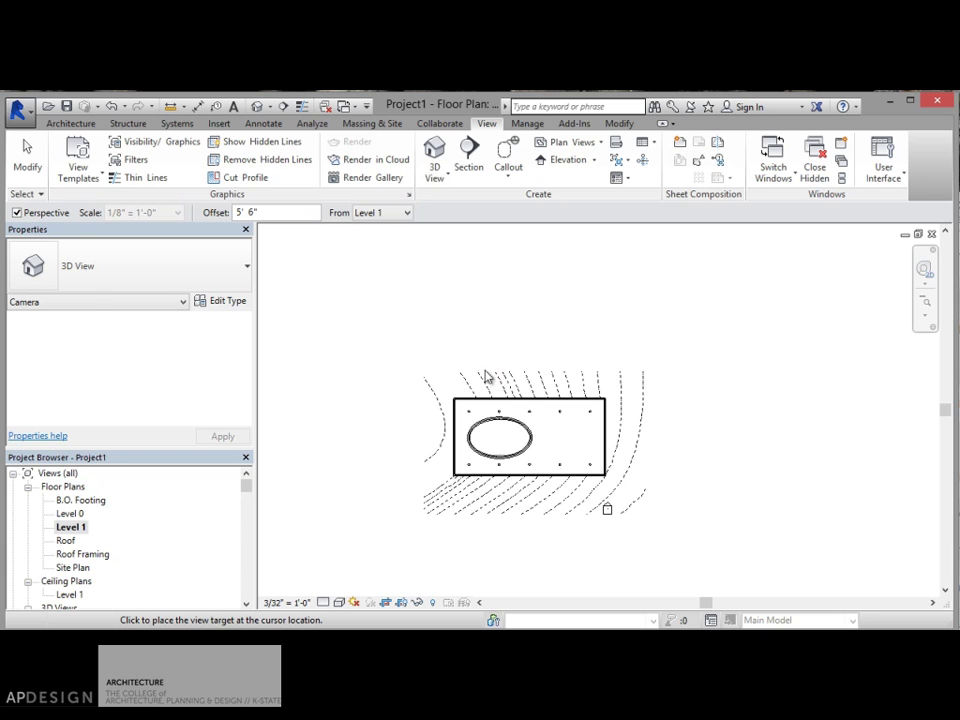
Aim the camera at the building to create 3D View 1, widening its crop frame on all sides
left_click(541, 490)
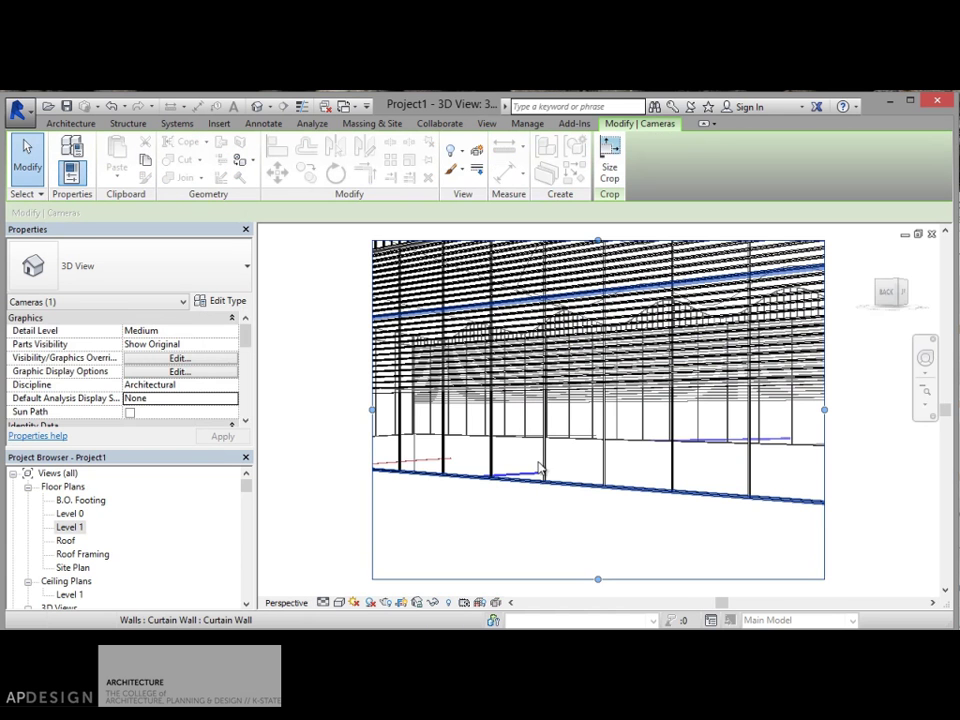
scroll(542, 446, "down", 3)
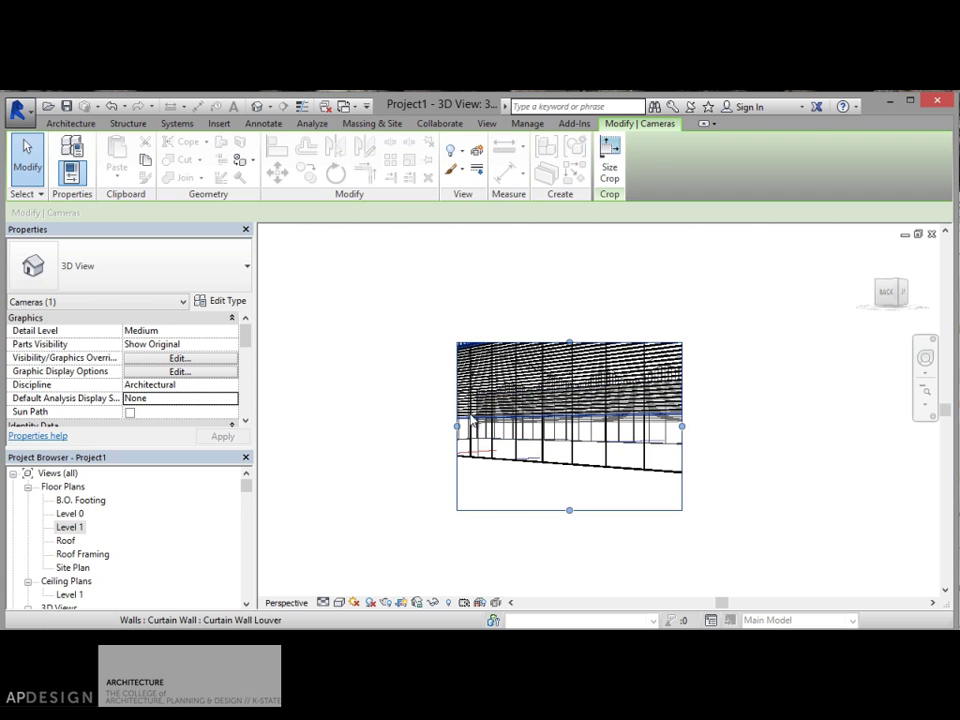
left_click_drag(458, 426, 343, 426)
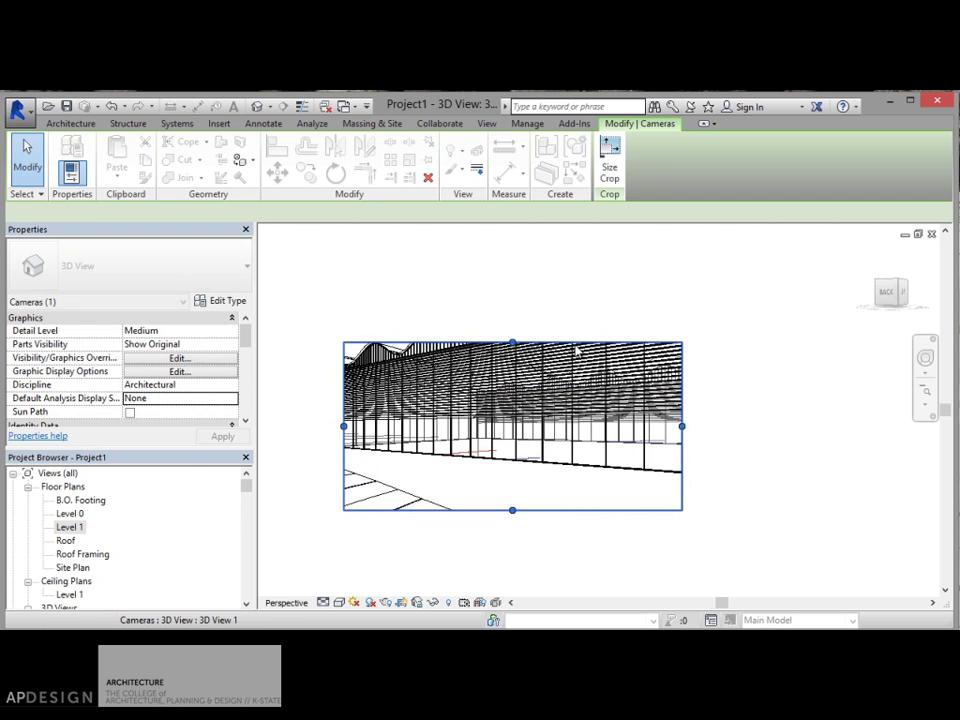
left_click_drag(512, 342, 512, 249)
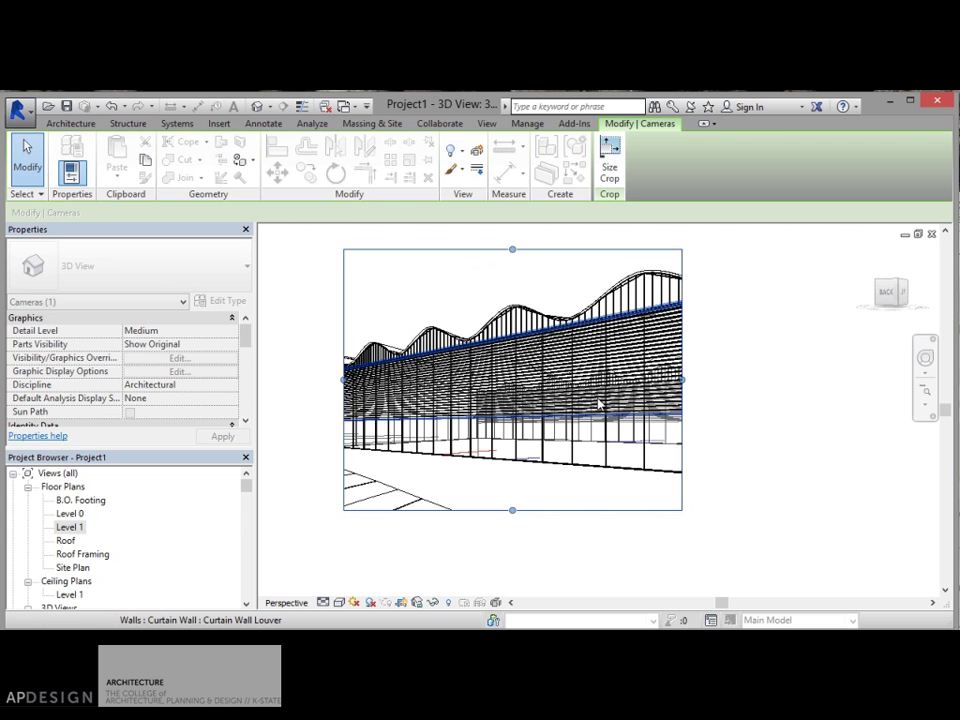
left_click(739, 386)
left_click(688, 459)
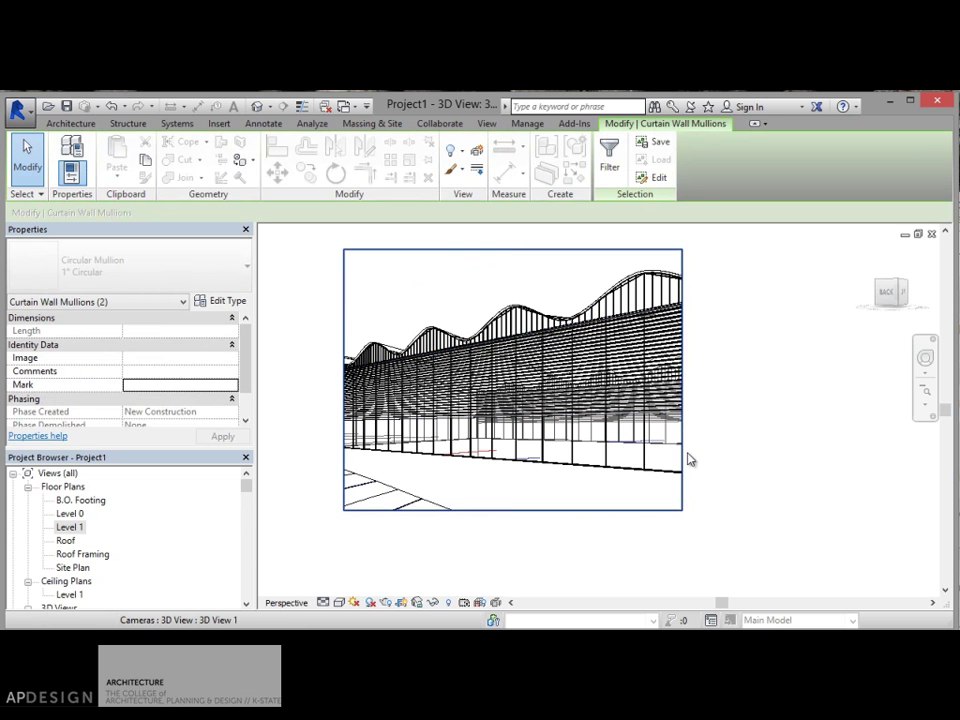
left_click(687, 481)
left_click_drag(682, 380, 812, 380)
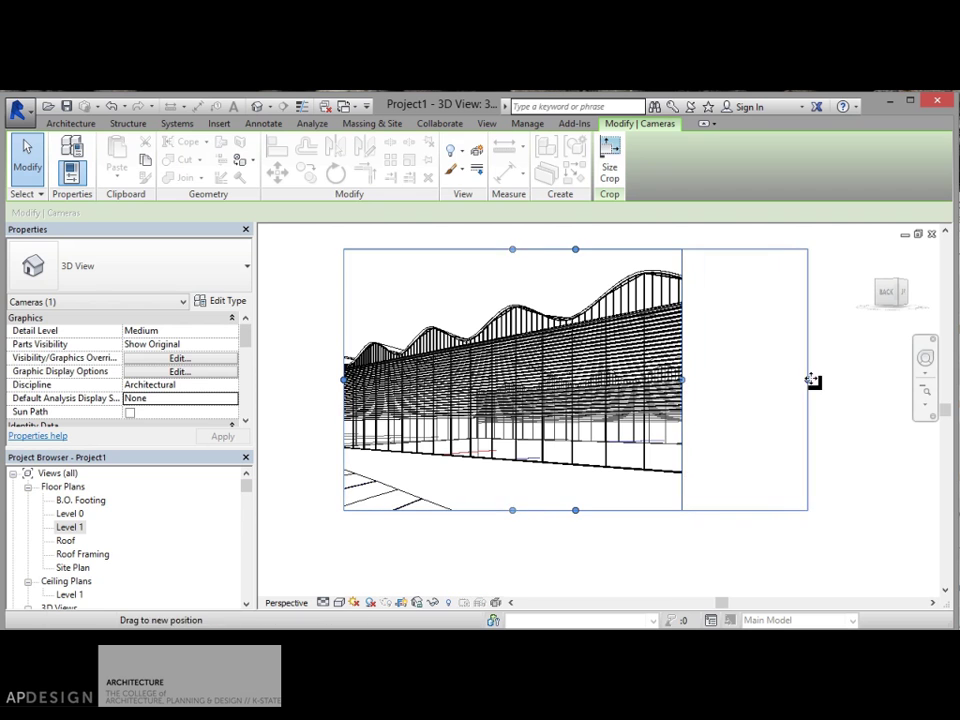
left_click_drag(577, 511, 578, 565)
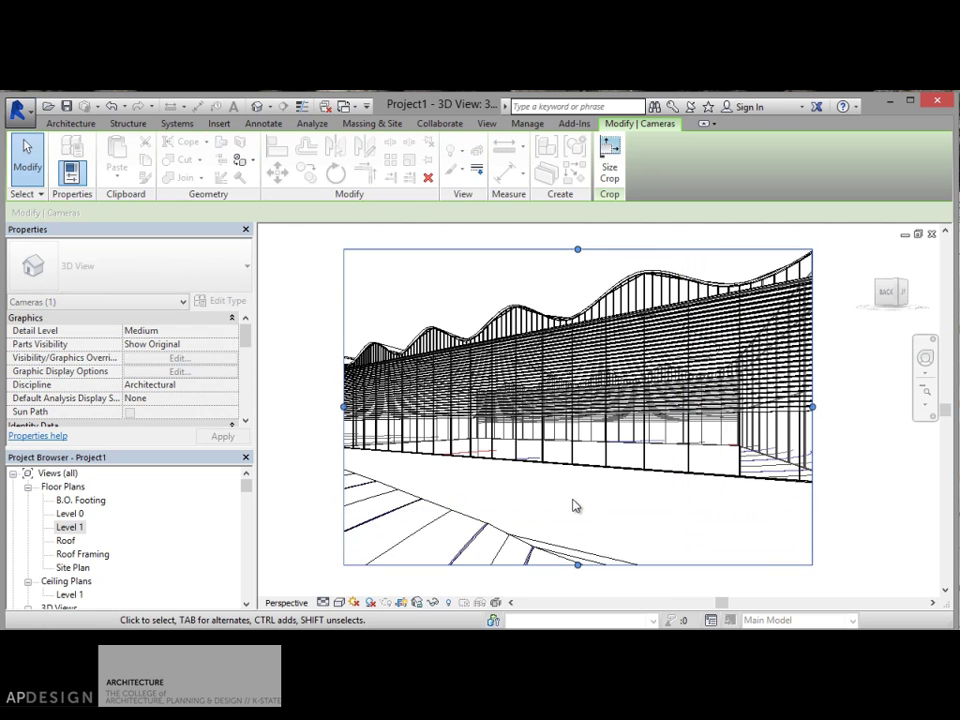
Fine-tune the crop frame edges to take in the whole roof and more ground
scroll(575, 506, "down", 3)
left_click_drag(456, 449, 424, 449)
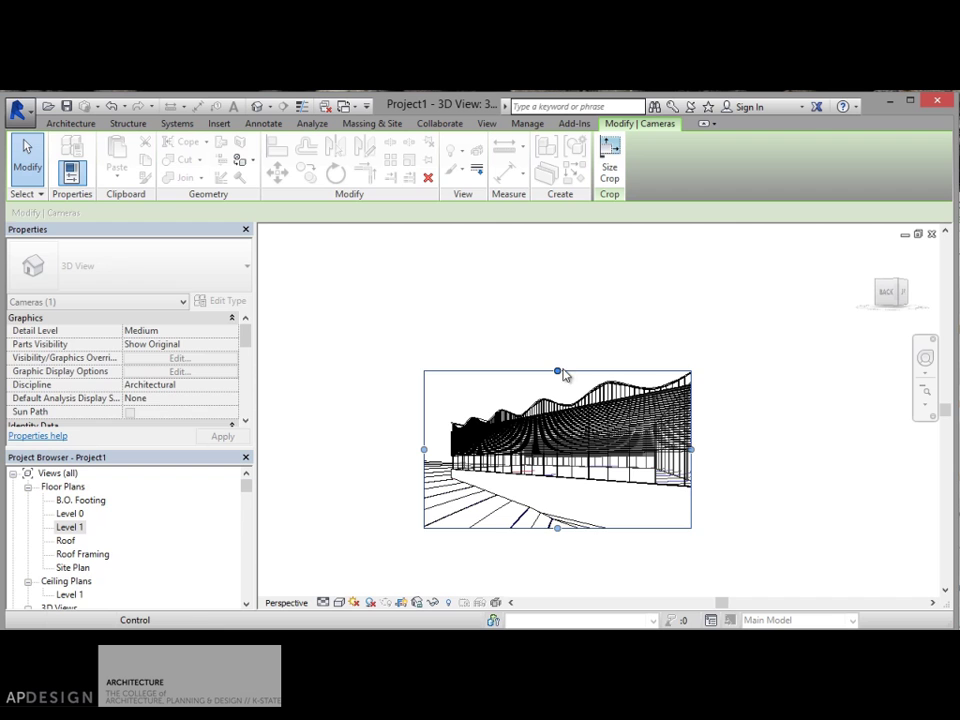
left_click_drag(561, 373, 561, 343)
left_click_drag(690, 437, 731, 434)
scroll(618, 424, "up", 2)
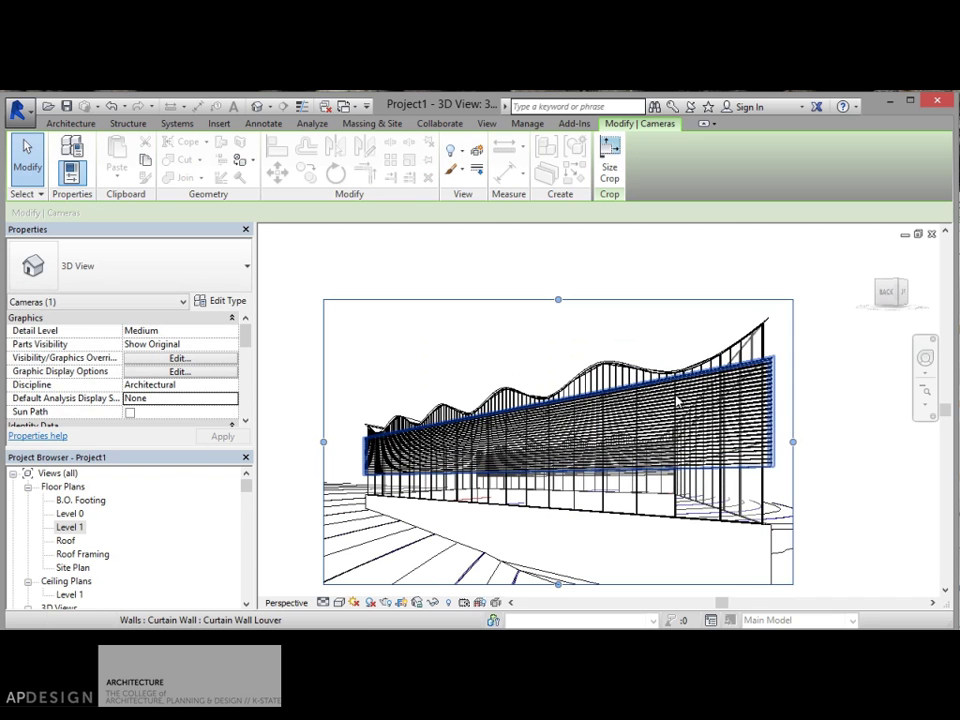
scroll(670, 400, "up", 1)
scroll(655, 425, "down", 2)
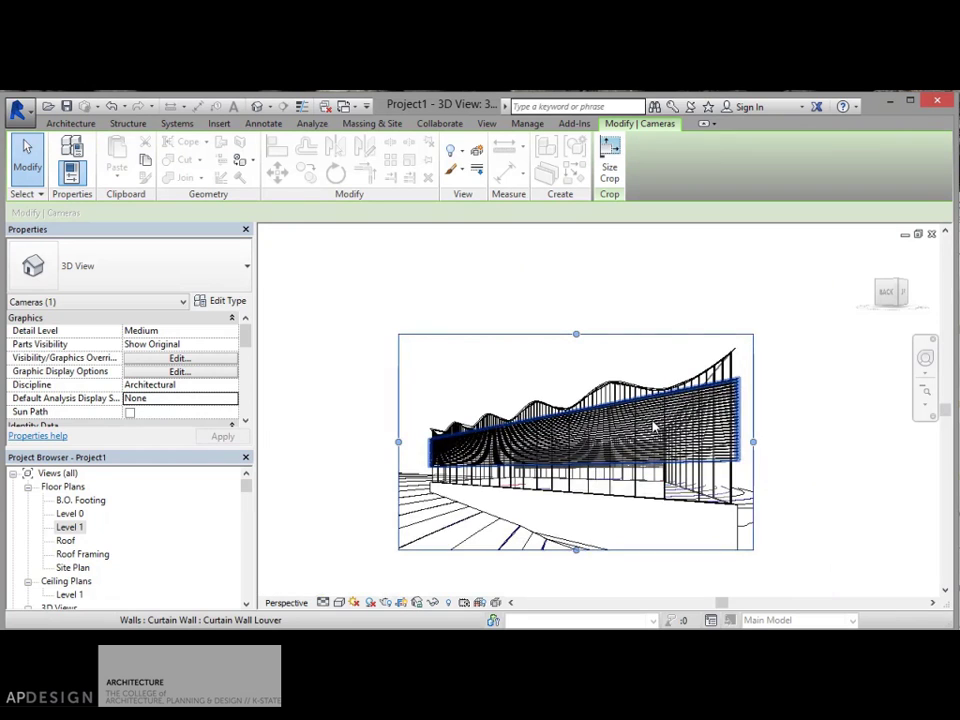
left_click_drag(576, 551, 577, 567)
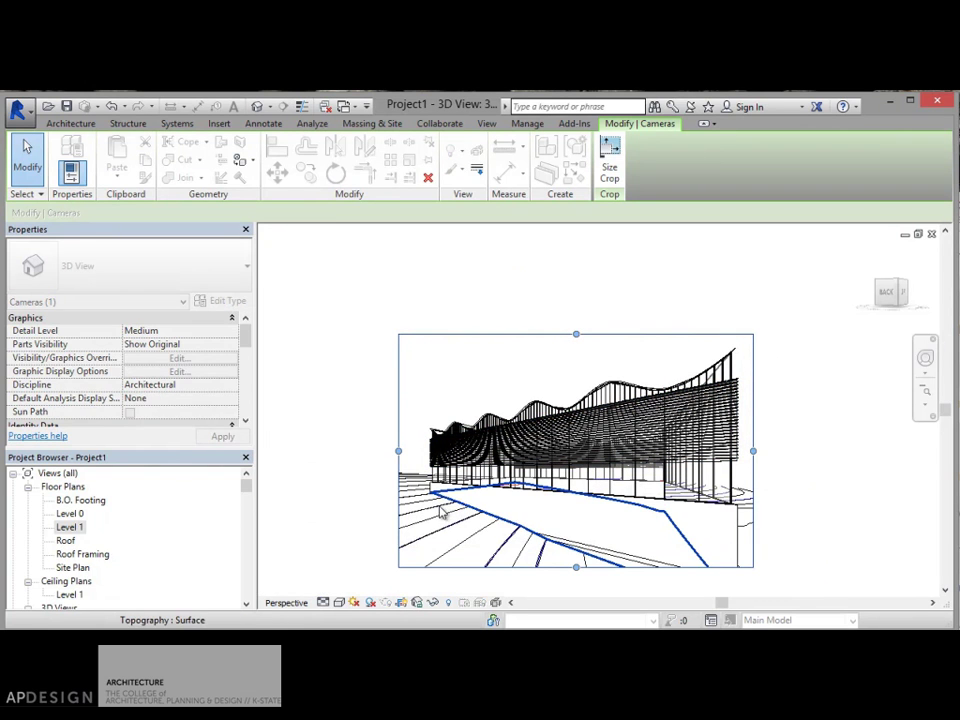
left_click_drag(247, 336, 243, 403)
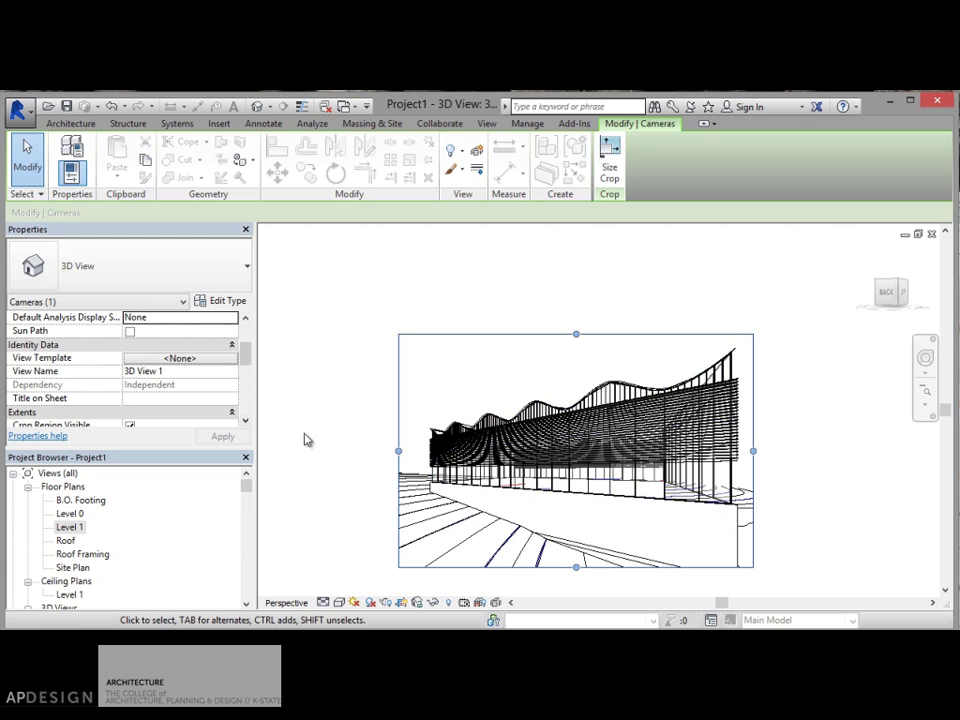
Set the camera's eye and target elevations to 5' 0" and apply
left_click_drag(247, 366, 189, 403)
left_click(170, 386)
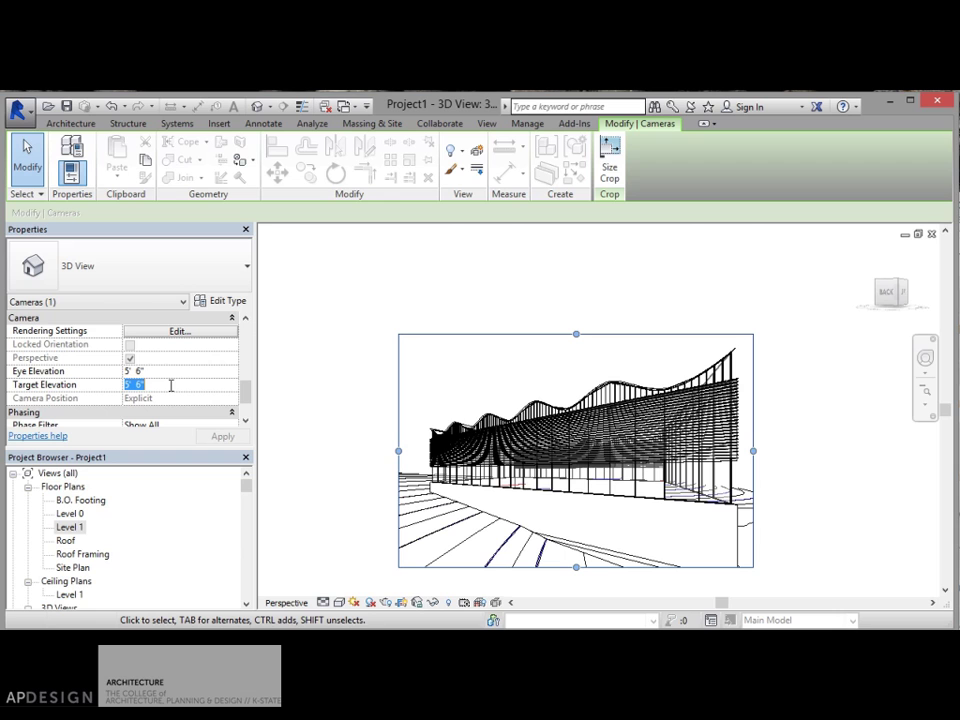
left_click(162, 371)
type("5")
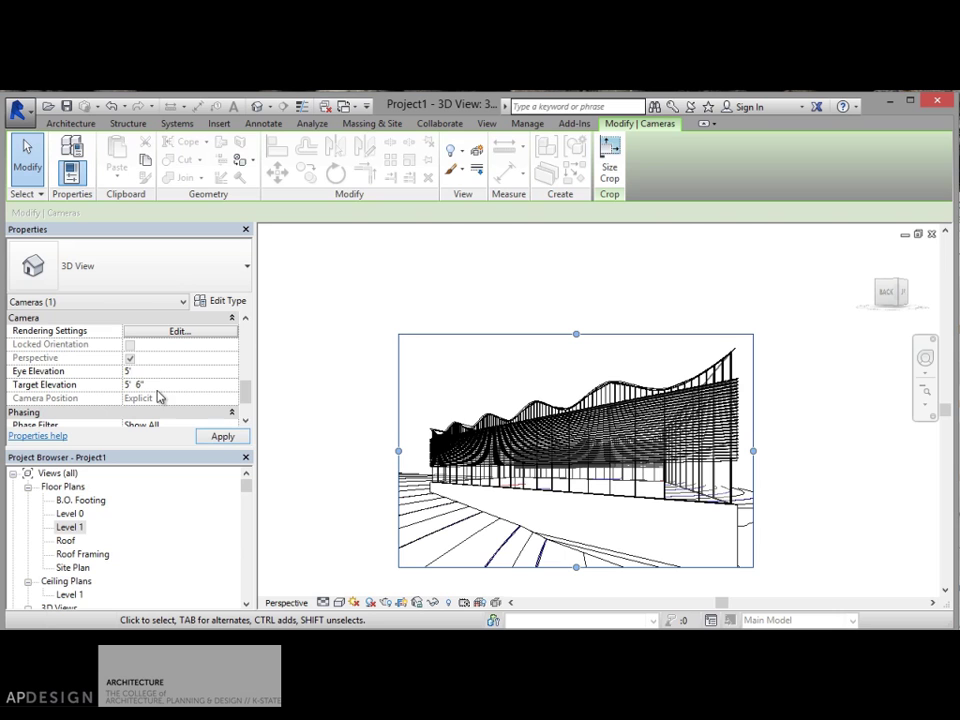
left_click(158, 386)
left_click(158, 387)
left_click(152, 371)
left_click(222, 441)
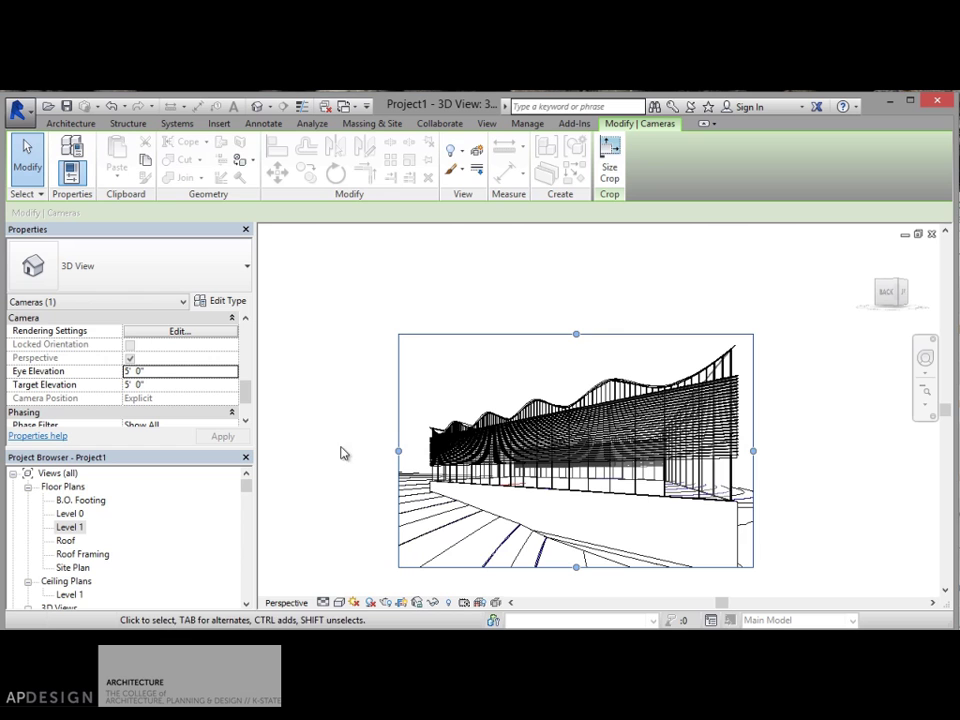
Lower both camera elevations to 4' 0" and apply
left_click(156, 373)
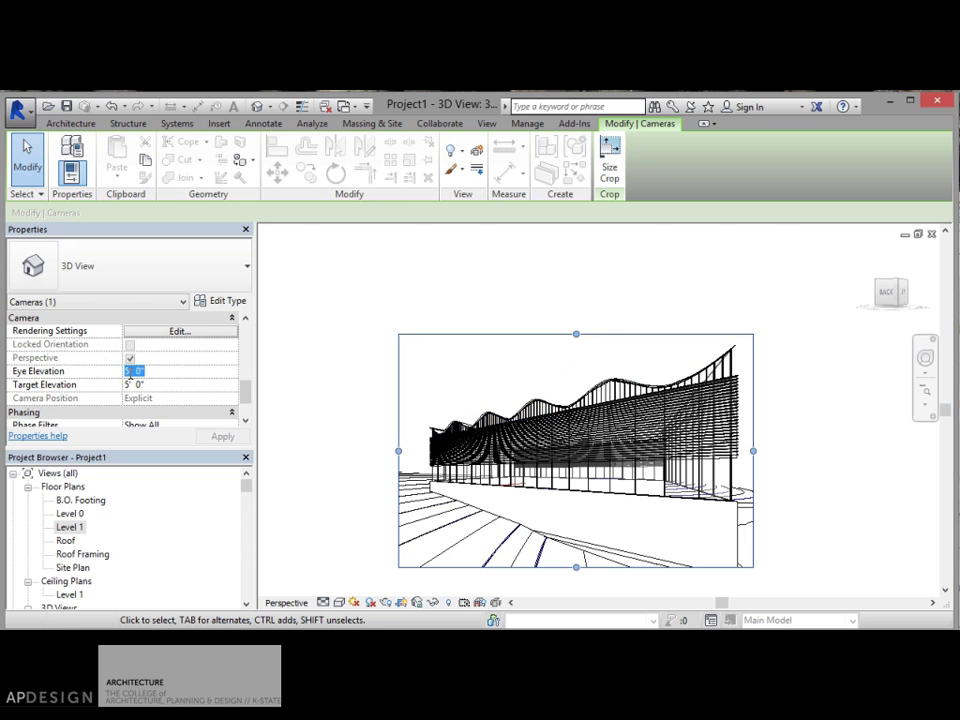
left_click(125, 371)
key("Delete")
type("4")
left_click(128, 384)
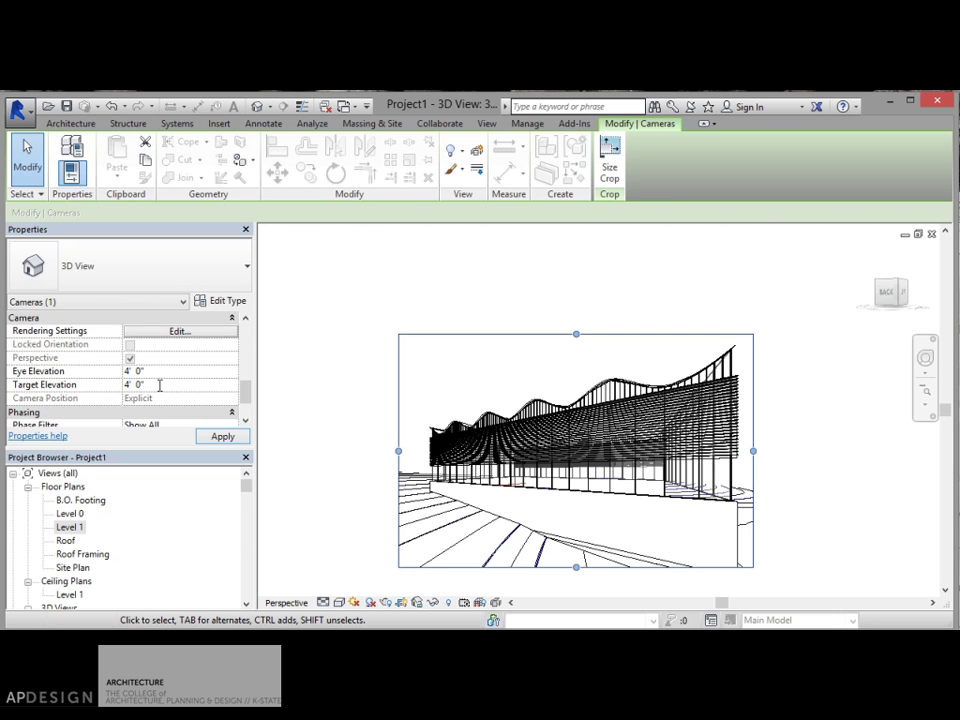
left_click(221, 436)
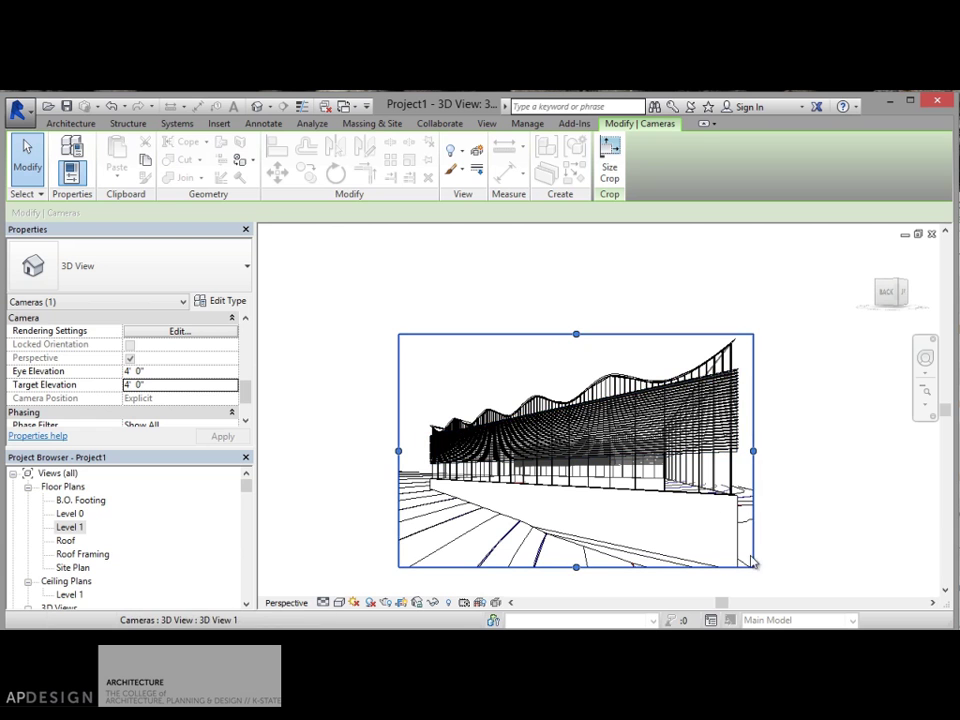
left_click_drag(754, 454, 772, 451)
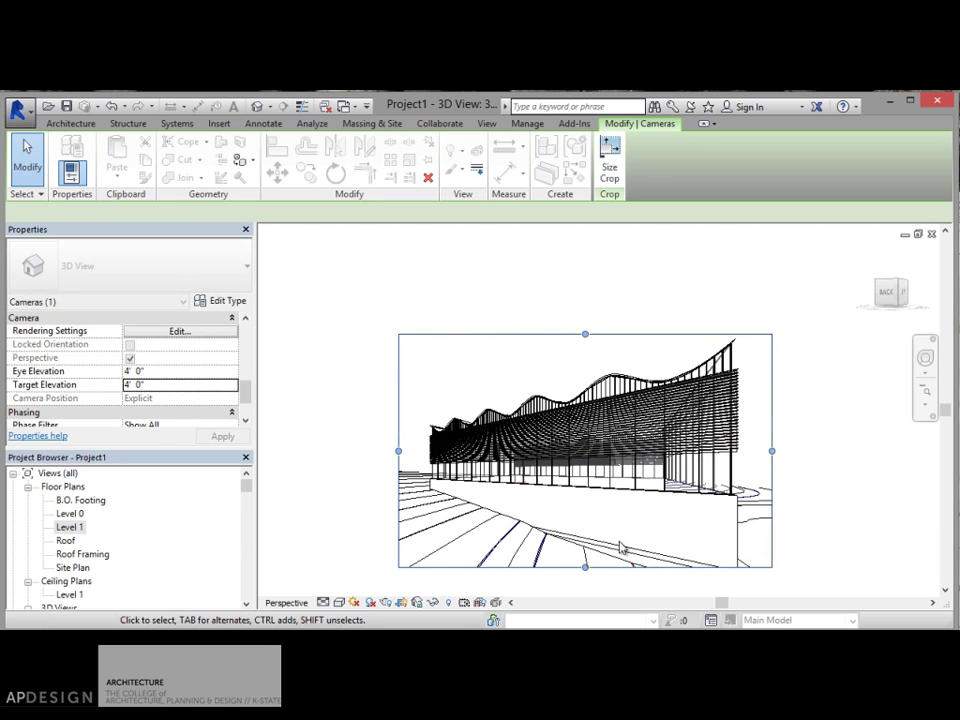
left_click_drag(588, 570, 586, 574)
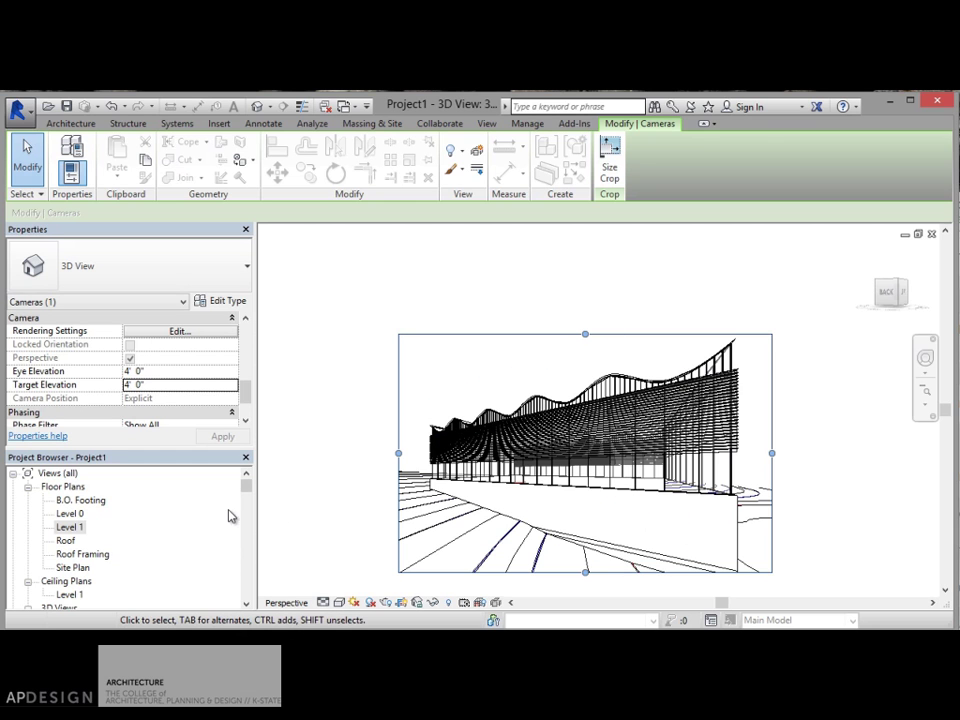
left_click_drag(251, 489, 246, 396)
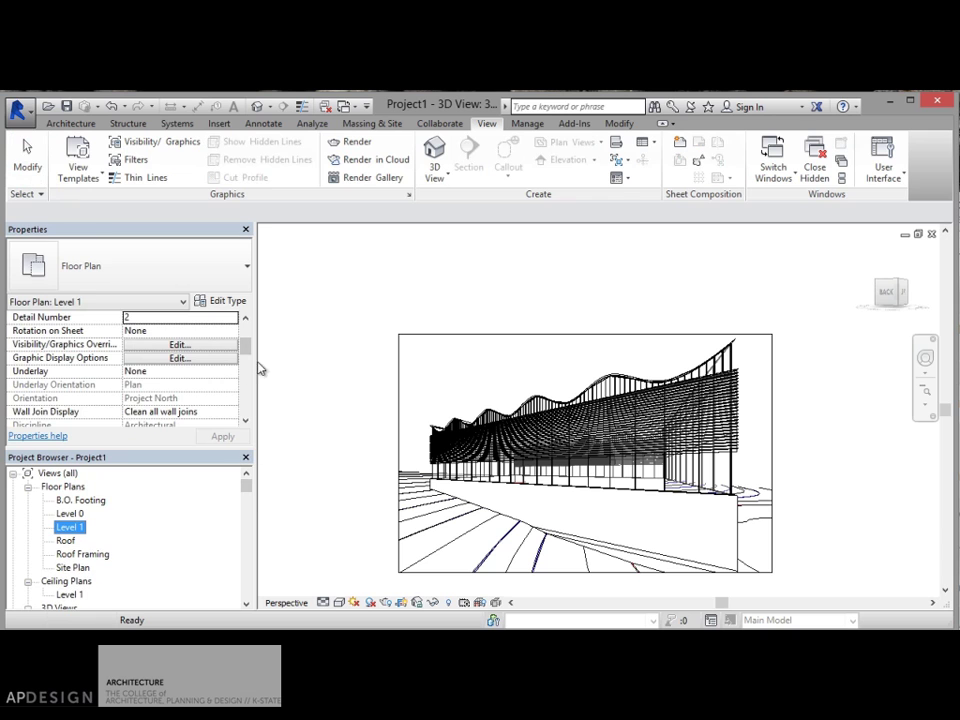
left_click(399, 355)
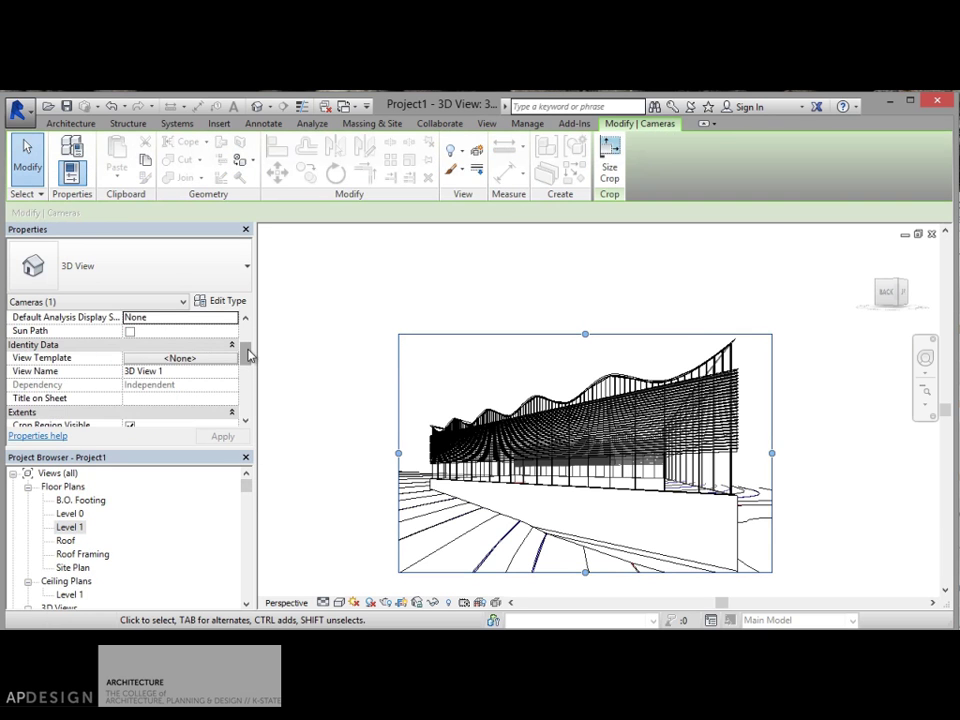
left_click_drag(248, 349, 248, 385)
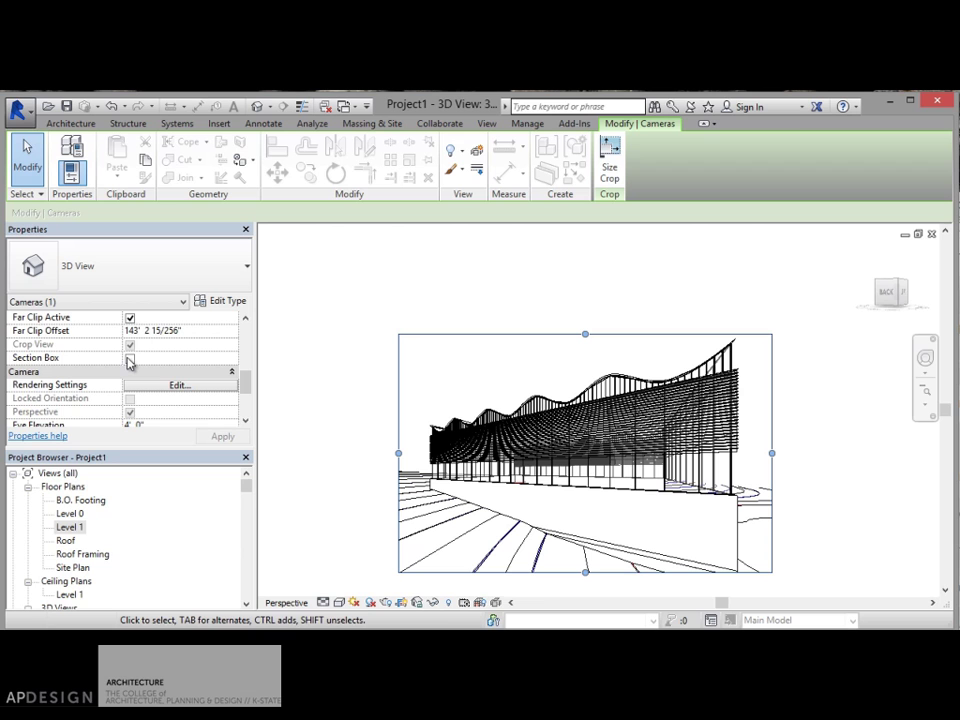
scroll(364, 396, "up", 4)
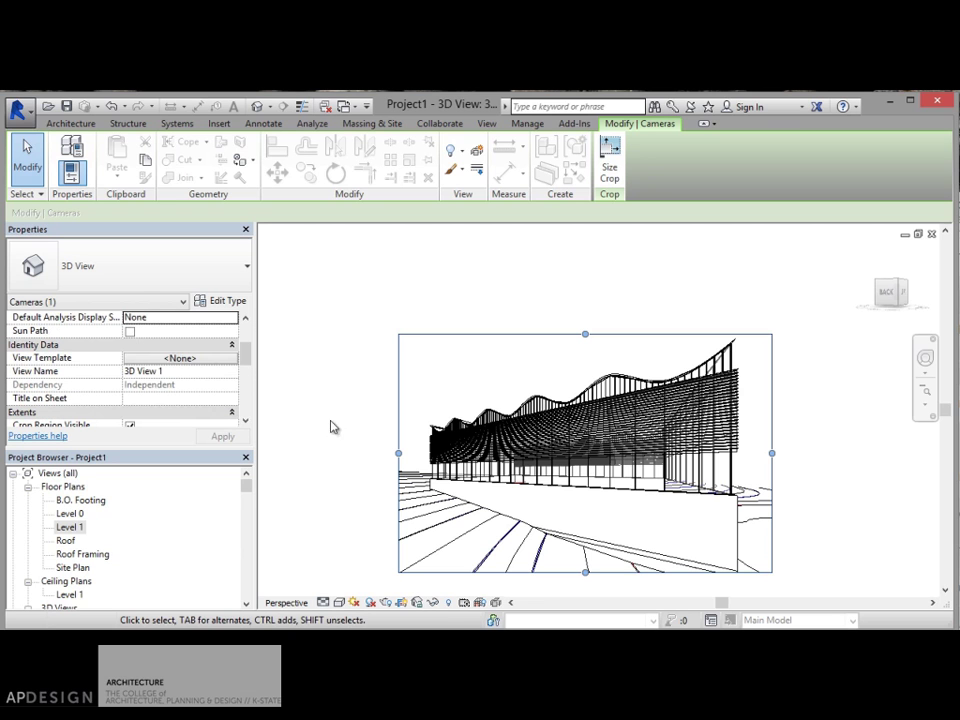
left_click_drag(246, 354, 247, 390)
Turn on the Section Box for the camera view and pull its lower face upward
left_click(130, 357)
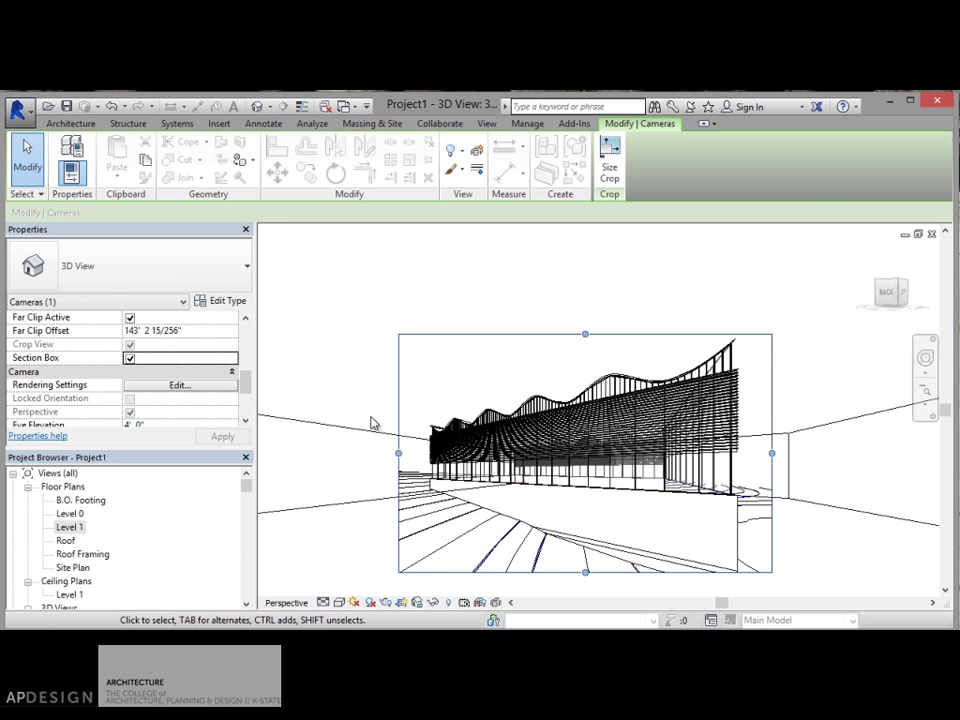
scroll(371, 423, "down", 4)
scroll(371, 423, "up", 5)
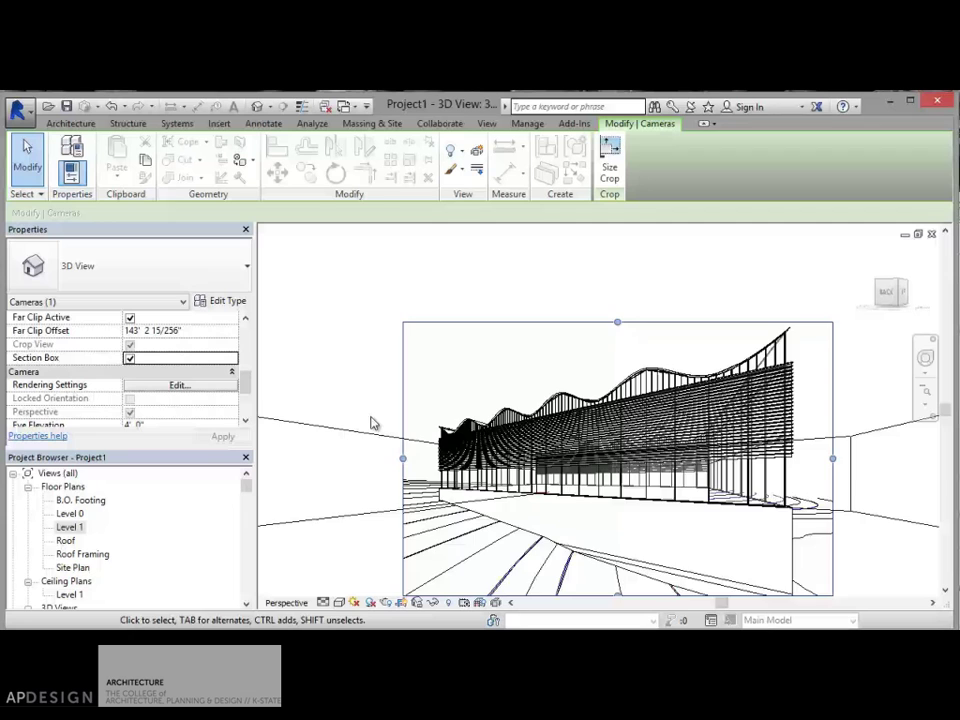
scroll(371, 423, "down", 4)
left_click(313, 421)
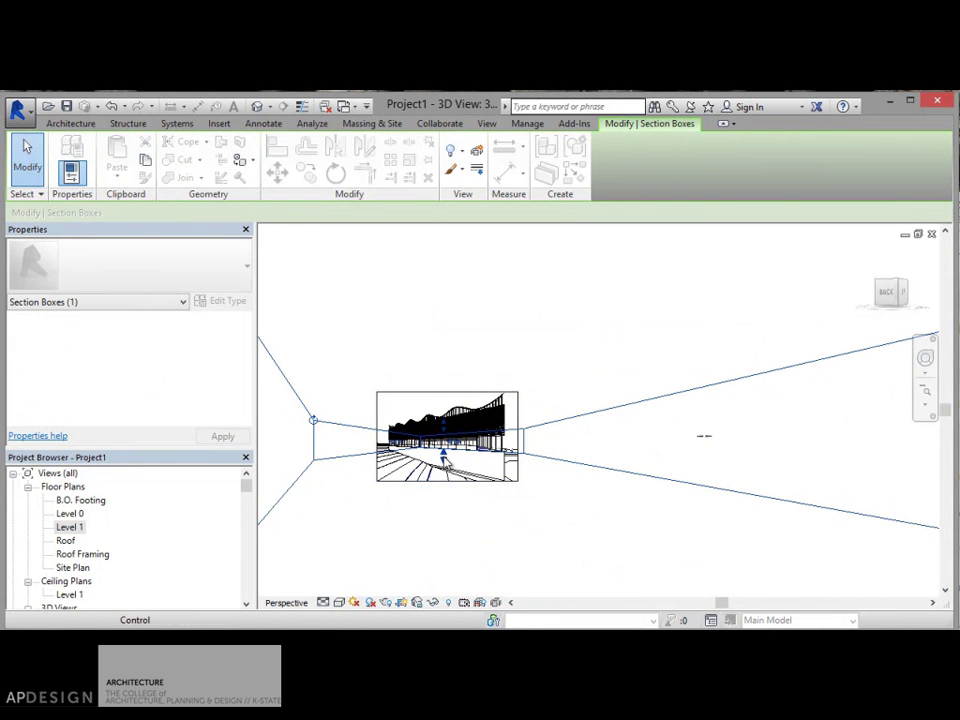
mouse_move(447, 462)
left_mouse_down()
mouse_move(442, 447)
mouse_move(445, 466)
left_mouse_up()
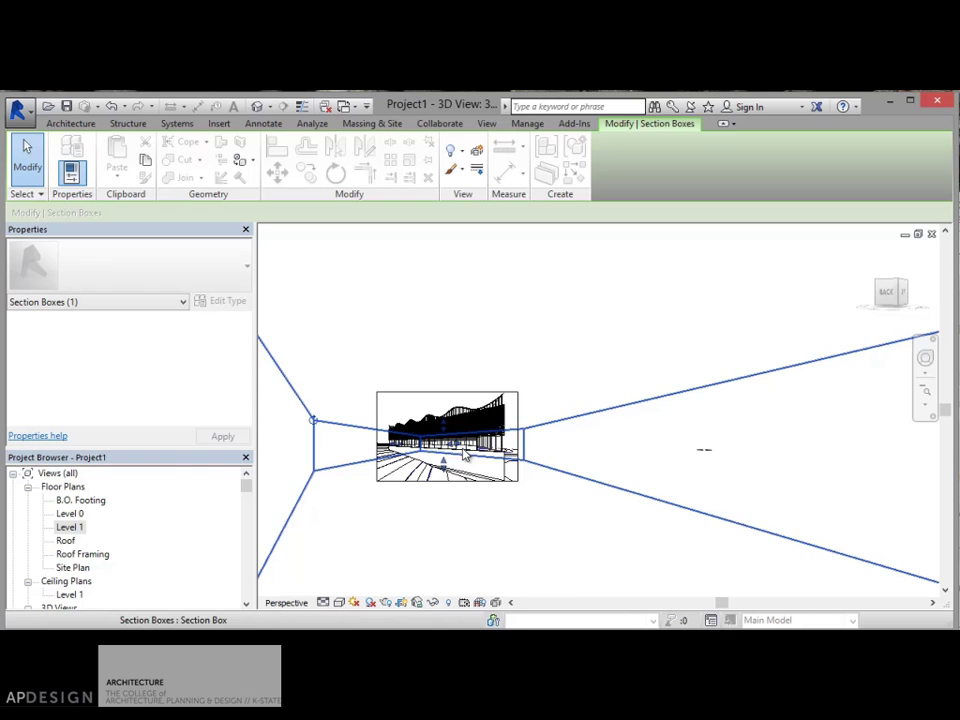
Drag the section box faces into the model to slice the building, then deselect
scroll(495, 415, "down", 4)
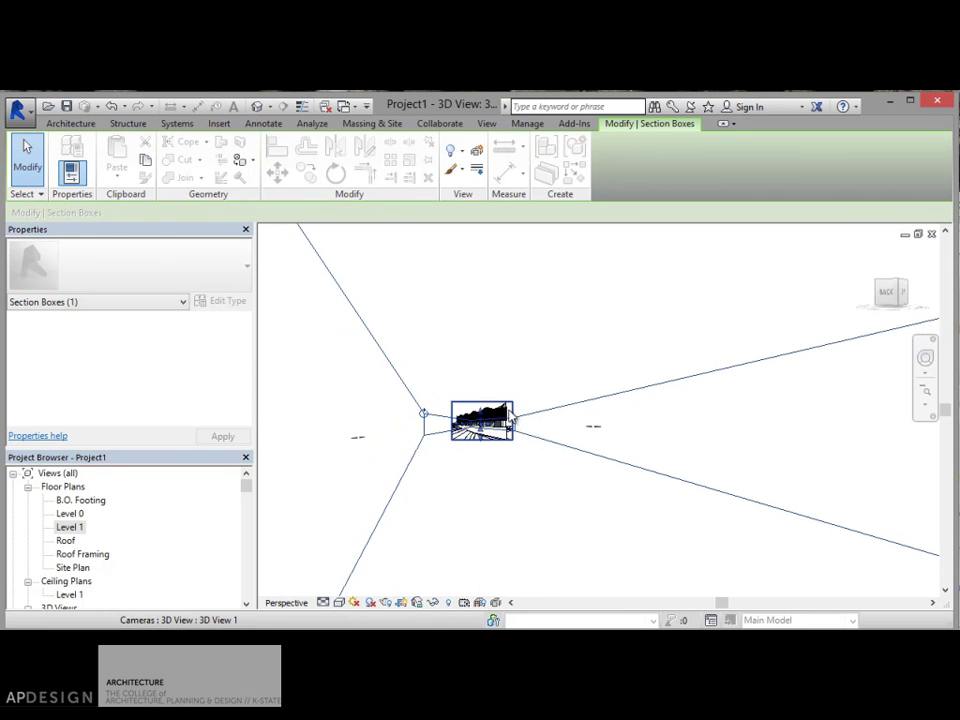
scroll(510, 419, "up", 2)
scroll(500, 420, "down", 3)
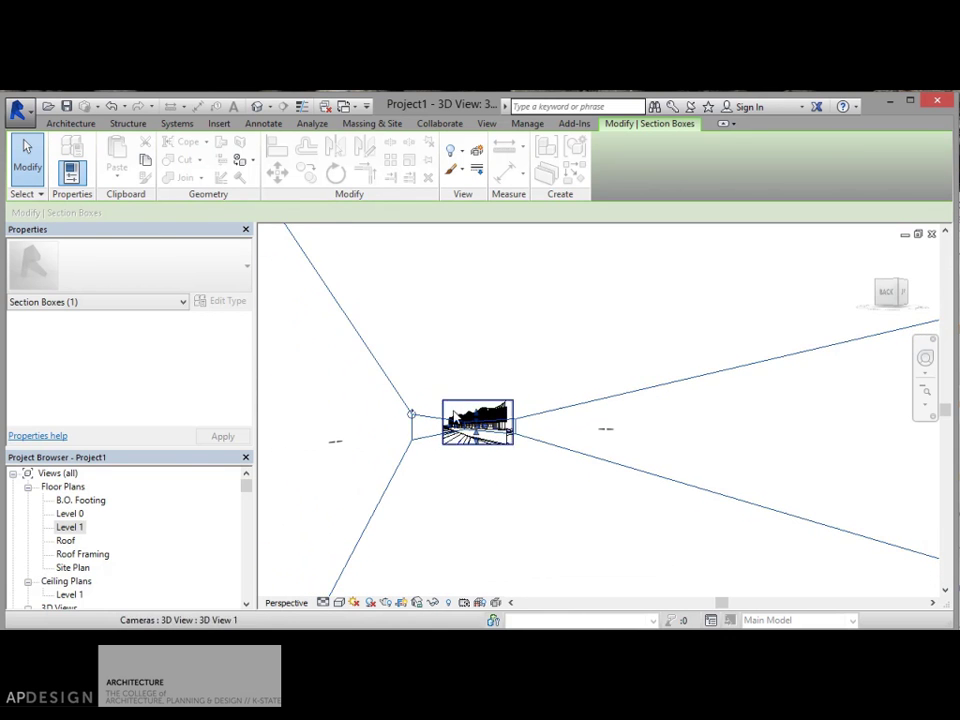
left_click_drag(339, 444, 461, 470)
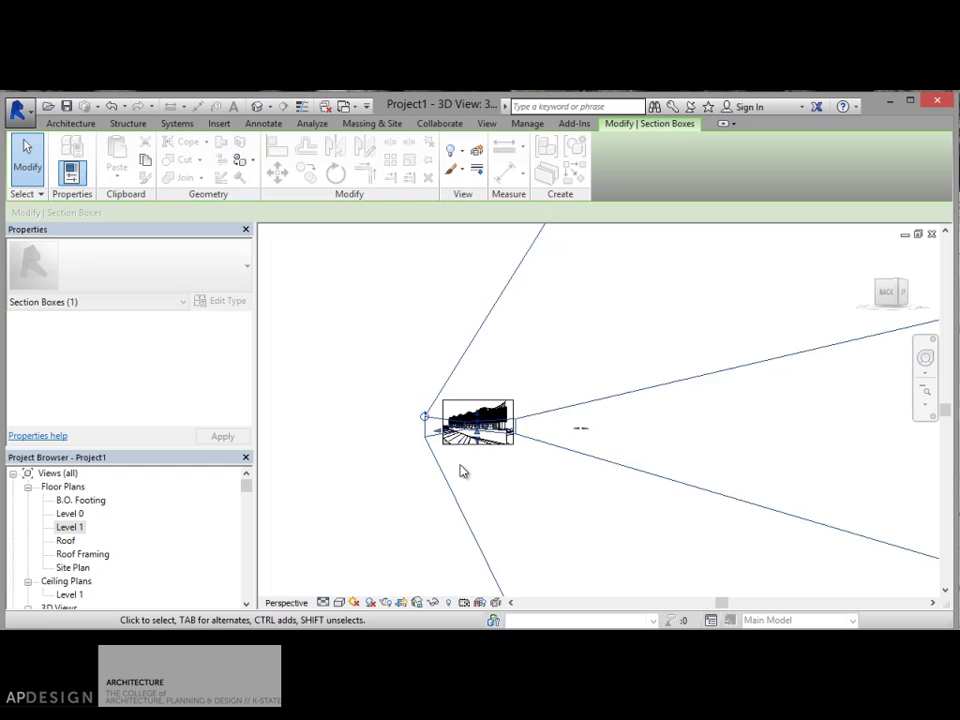
scroll(459, 456, "up", 5)
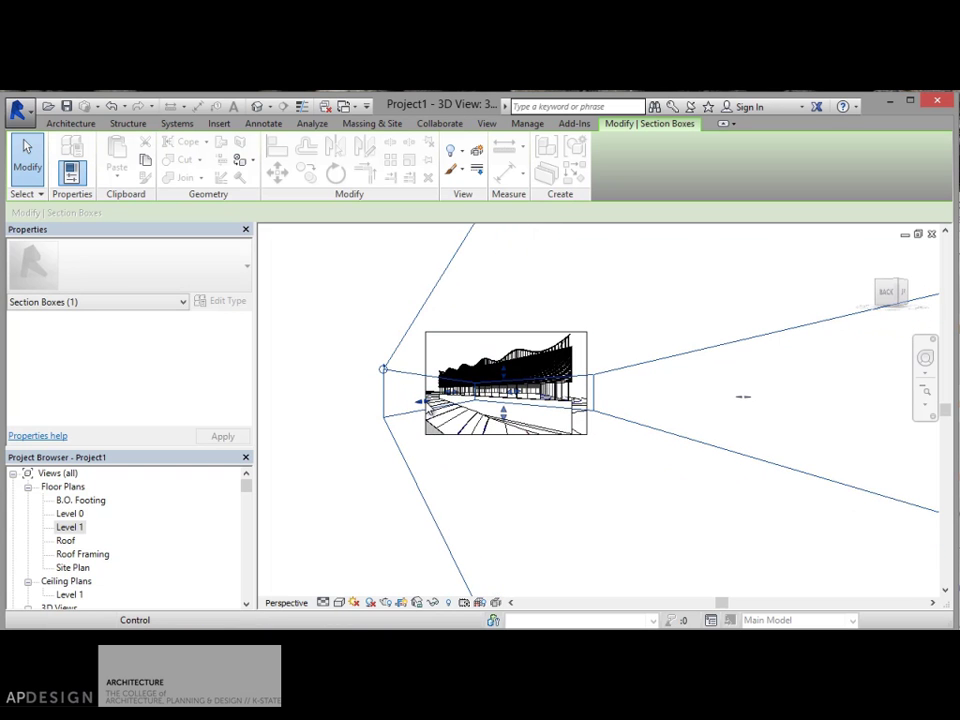
left_click_drag(426, 403, 508, 409)
scroll(508, 409, "down", 3)
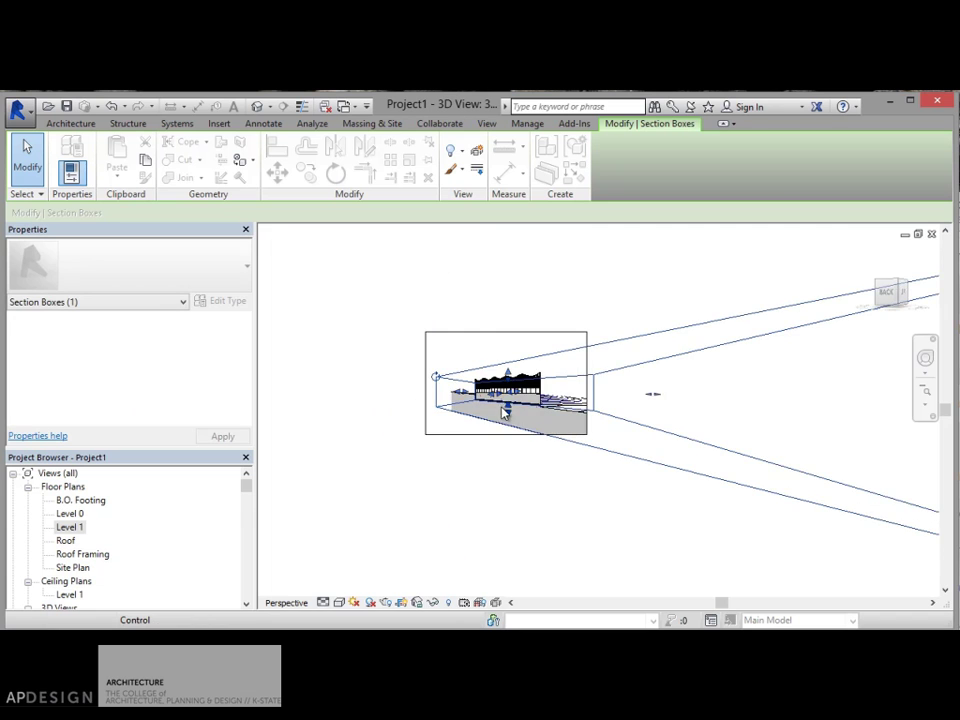
scroll(507, 410, "up", 2)
scroll(507, 410, "up", 3)
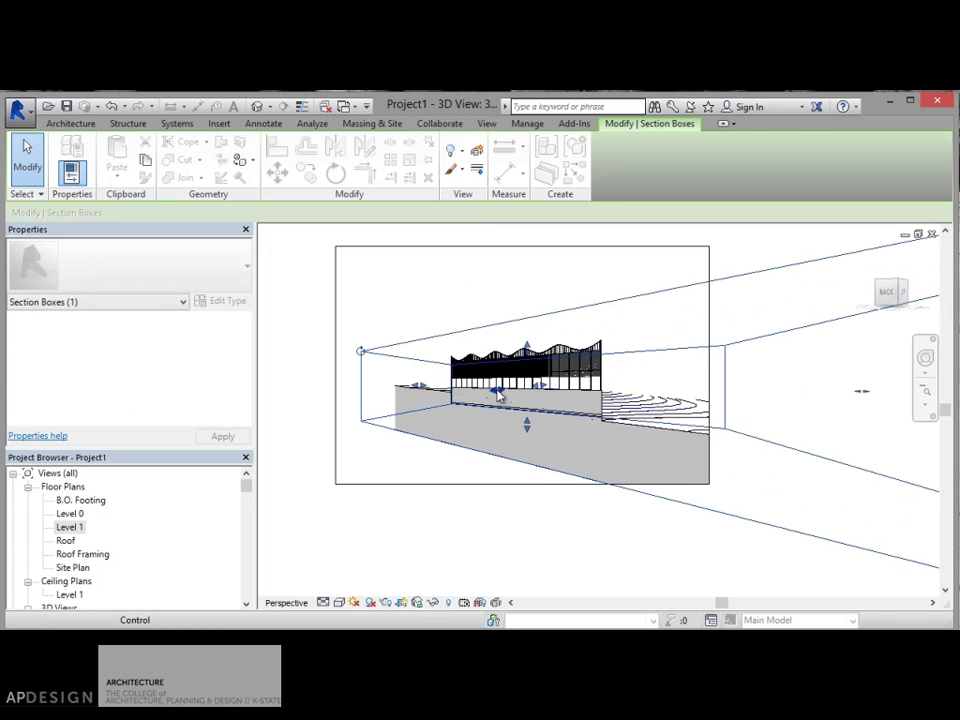
left_click_drag(497, 391, 468, 398)
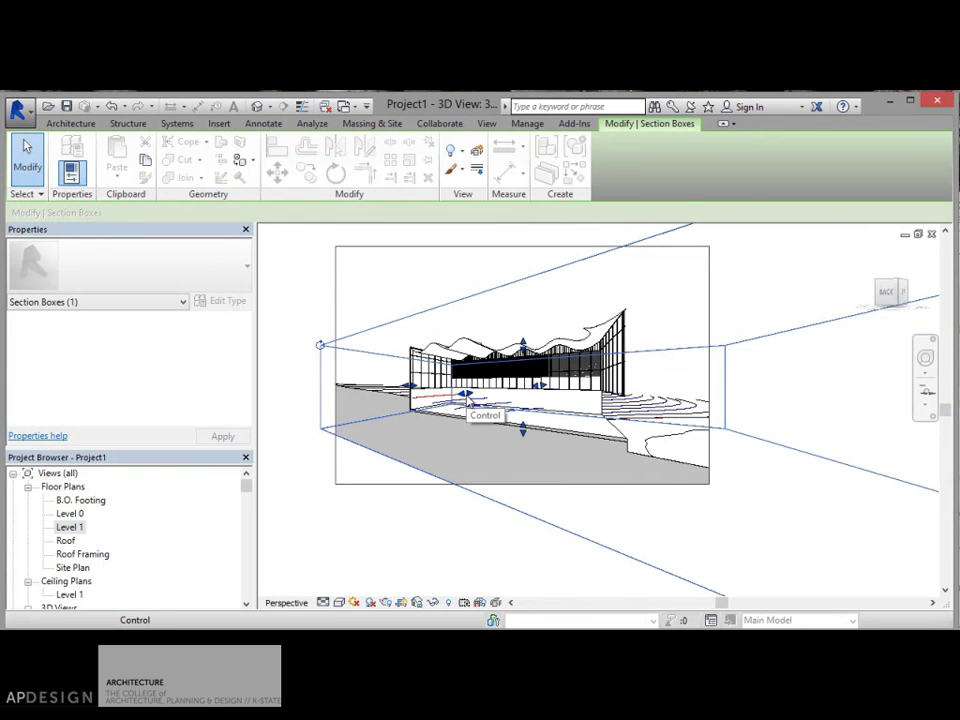
left_click(321, 323)
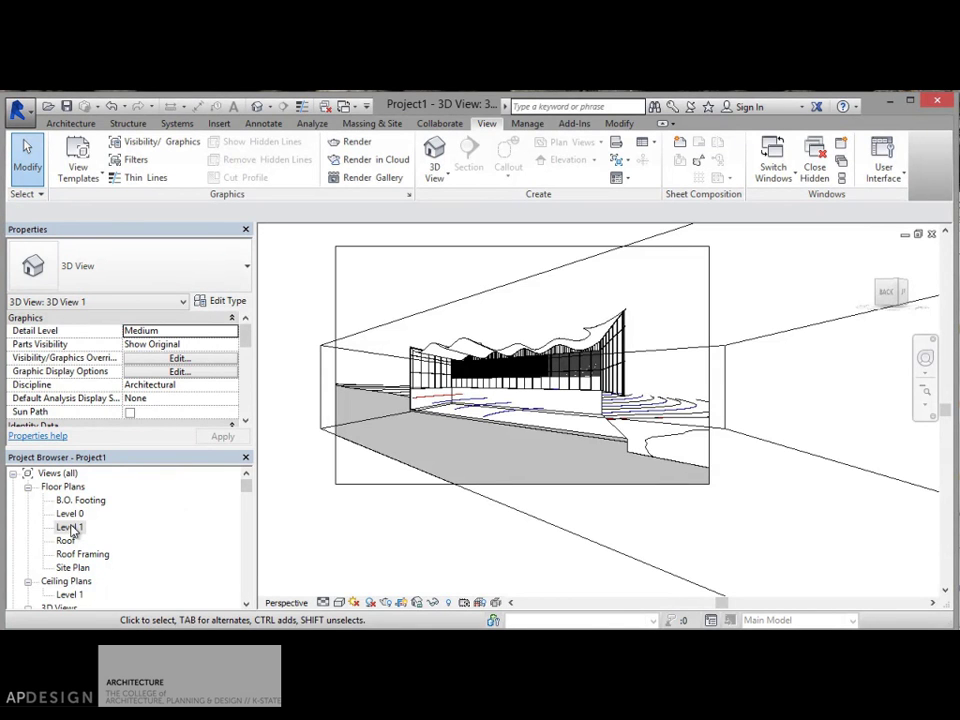
double_click(78, 568)
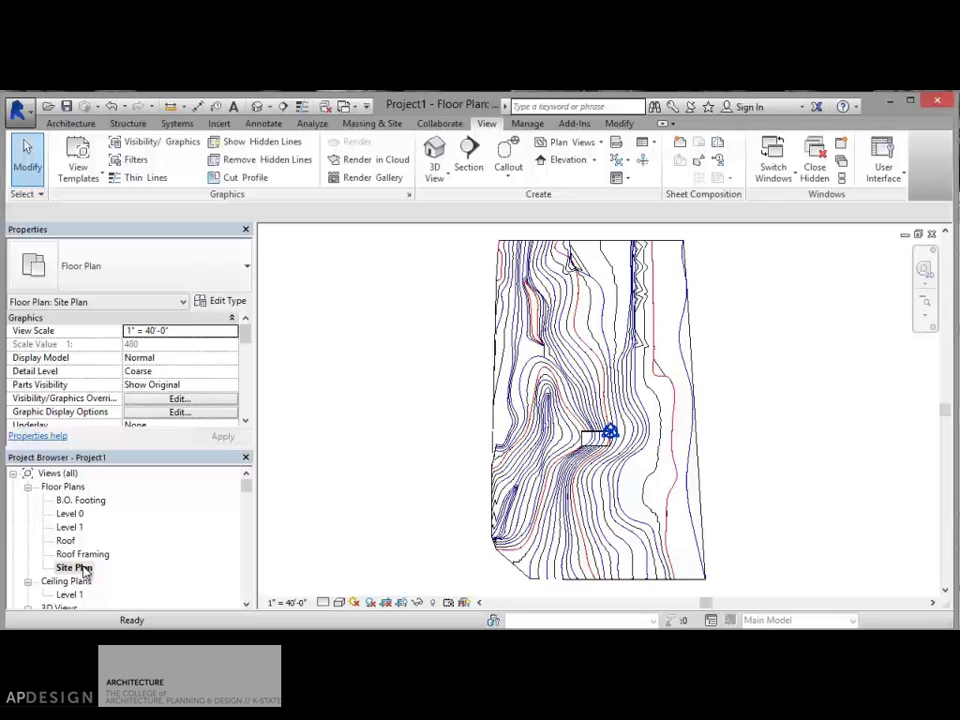
scroll(605, 455, "up", 3)
scroll(605, 455, "up", 2)
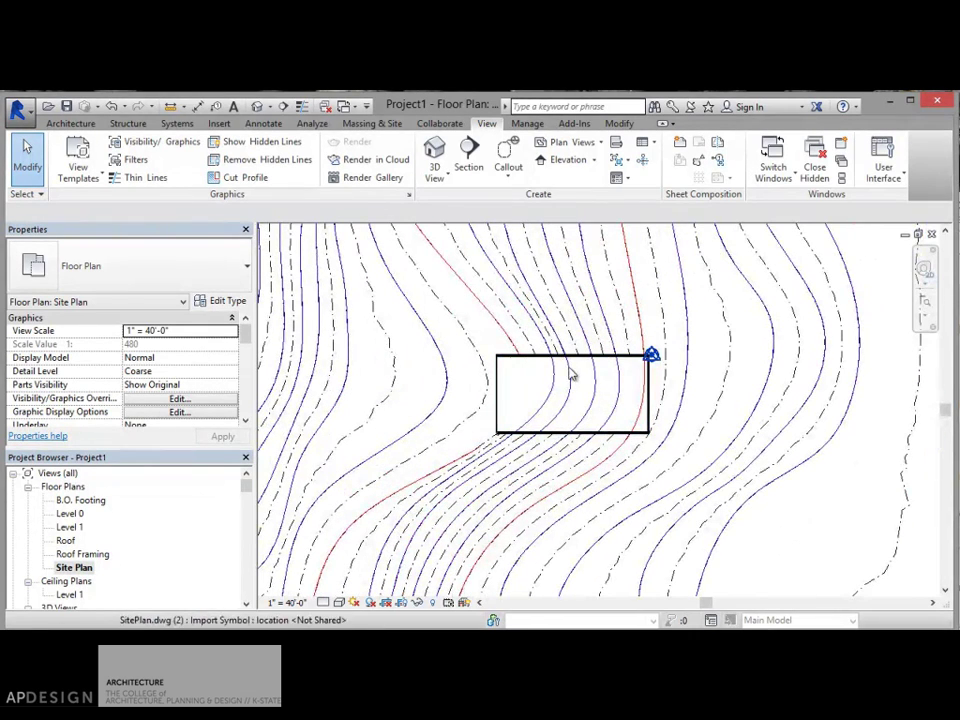
left_click(247, 499)
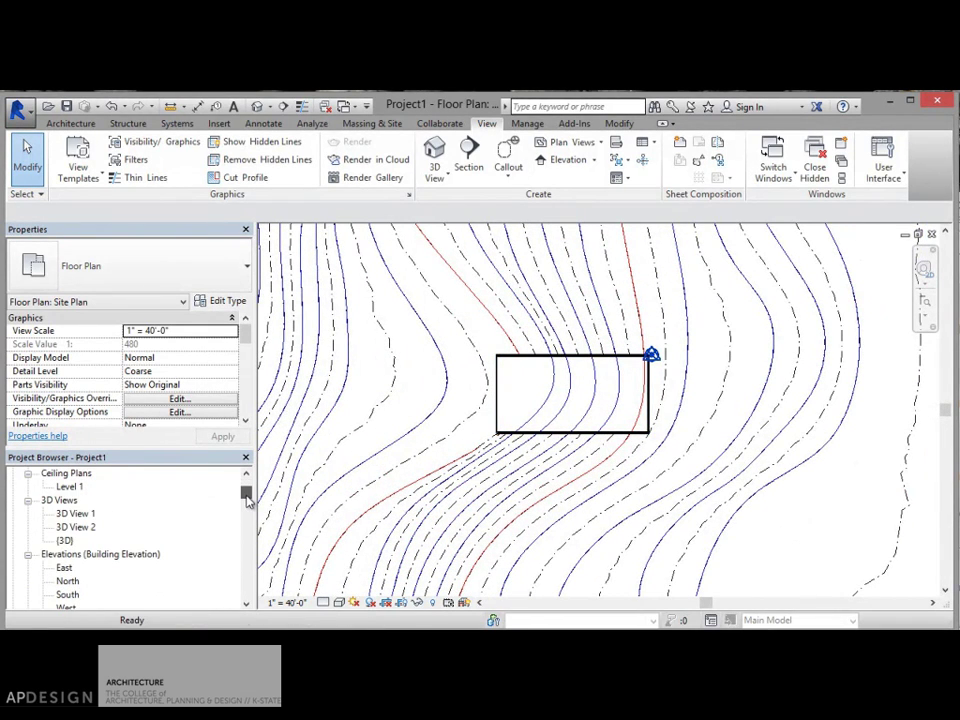
left_click(79, 530)
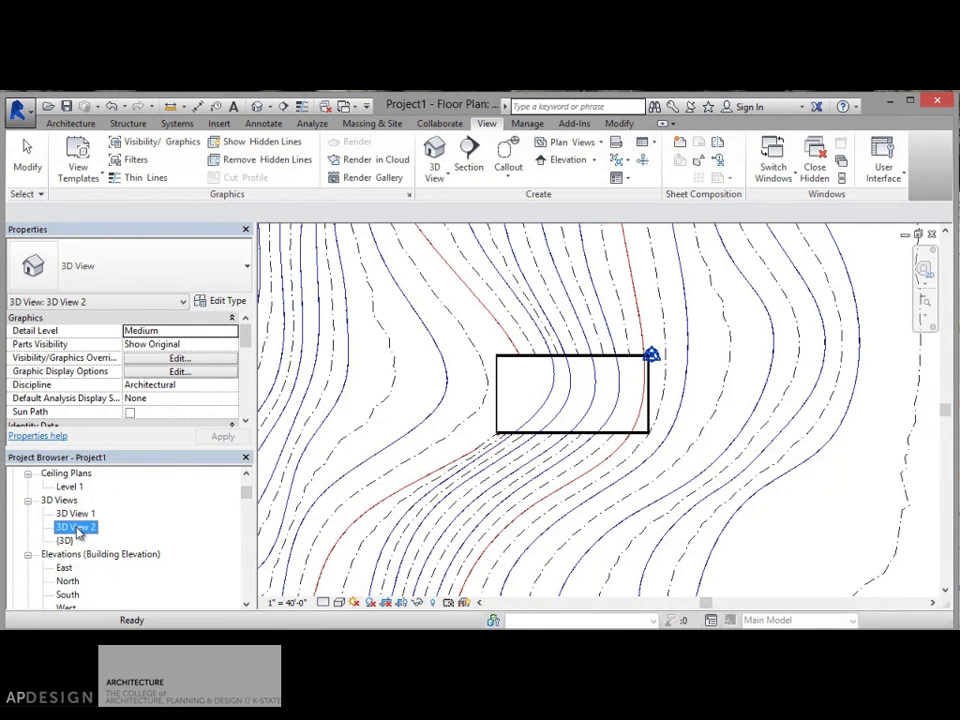
right_click(79, 530)
left_click(127, 578)
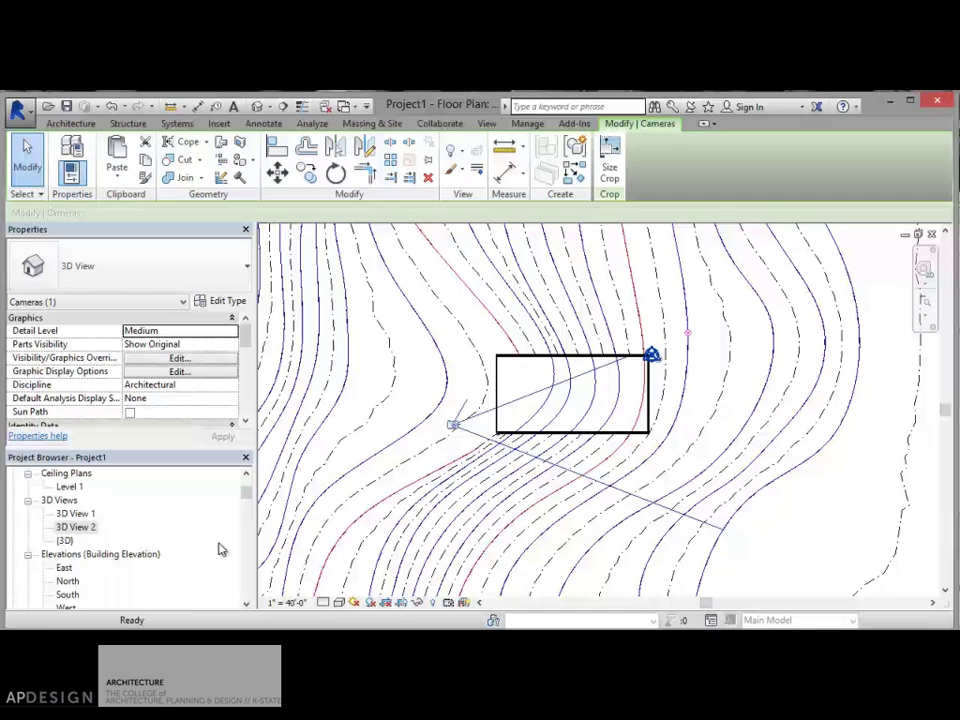
left_click(78, 514)
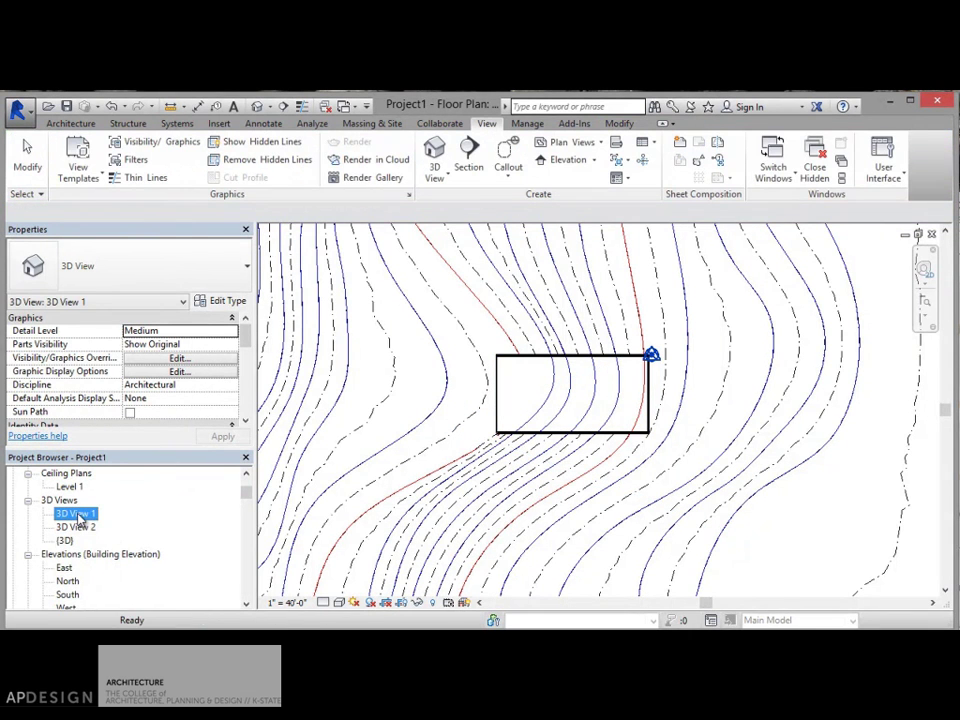
right_click(78, 514)
left_click(118, 563)
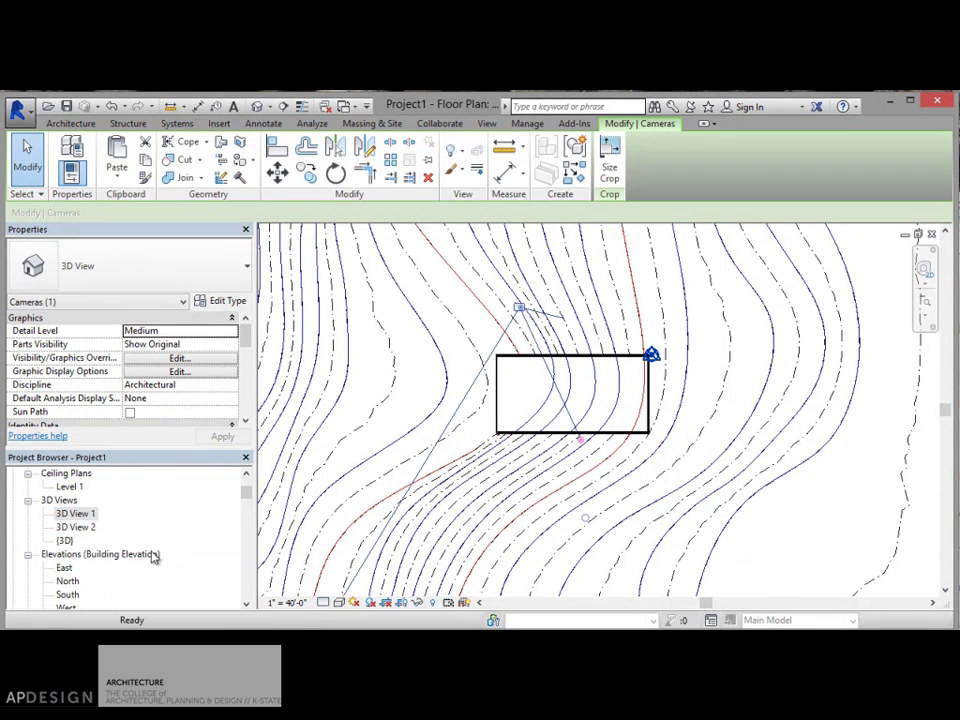
double_click(90, 514)
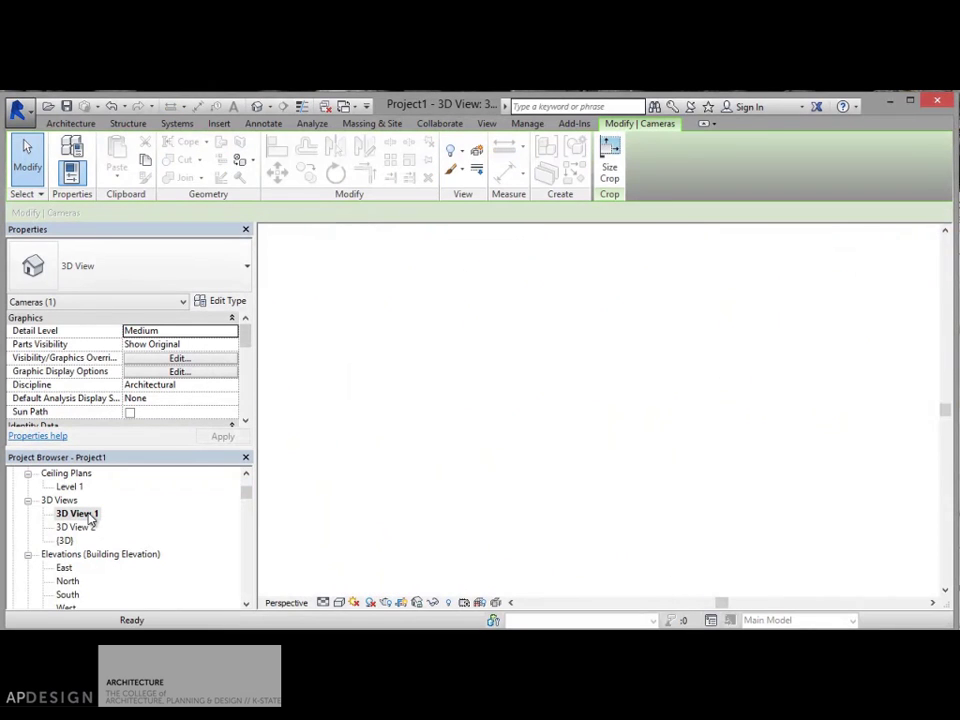
Rename 3D View 1 to 'SectionalPerspective' from the Project Browser
left_click(86, 515)
right_click(84, 514)
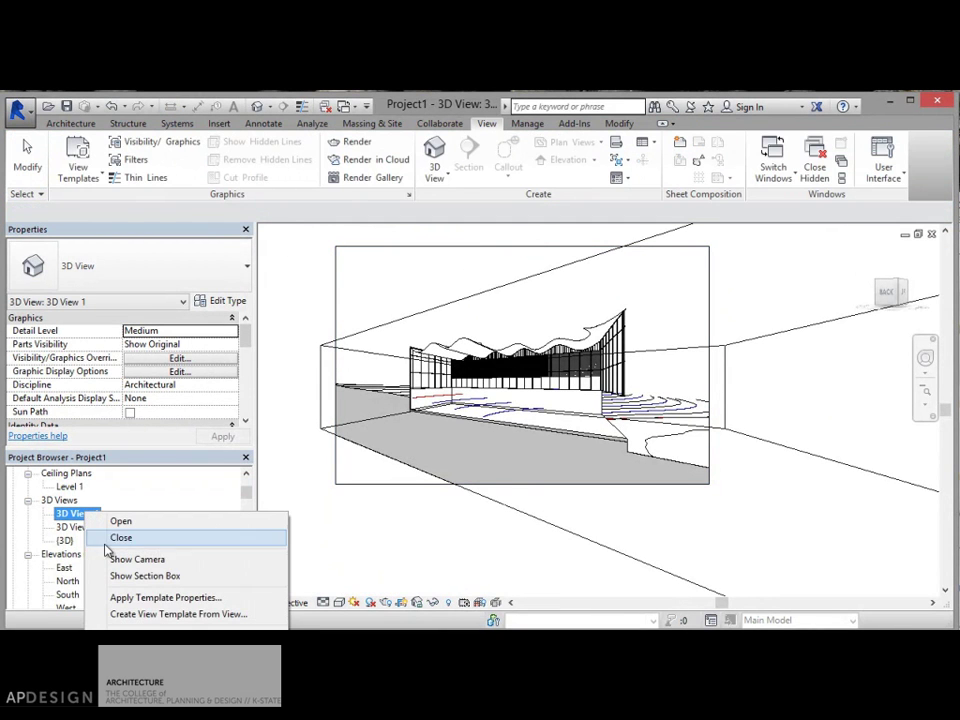
key("r")
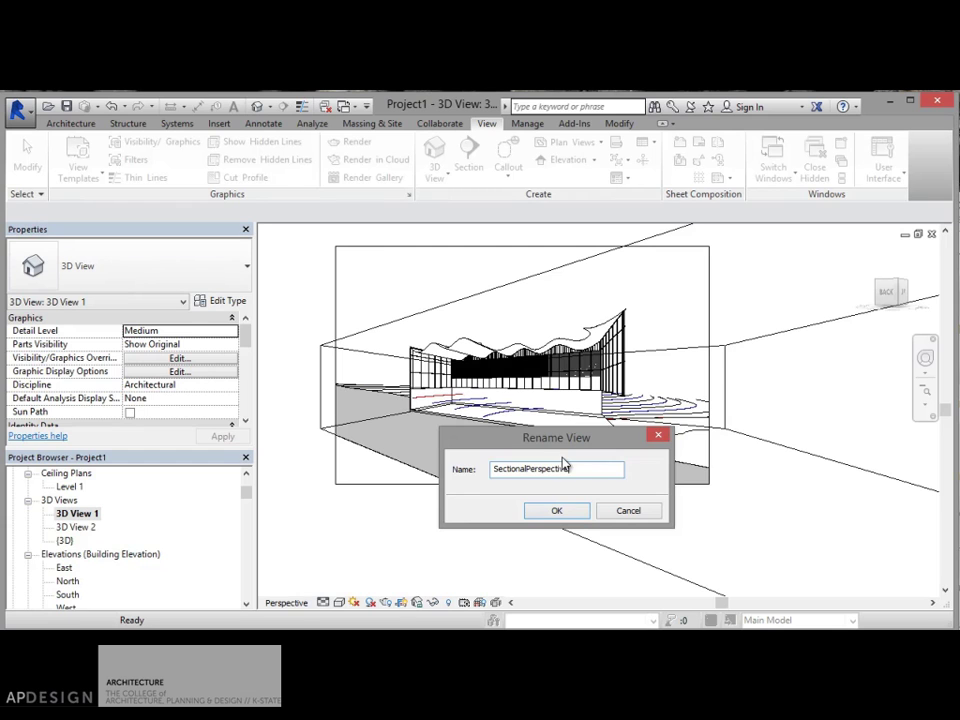
left_click(557, 511)
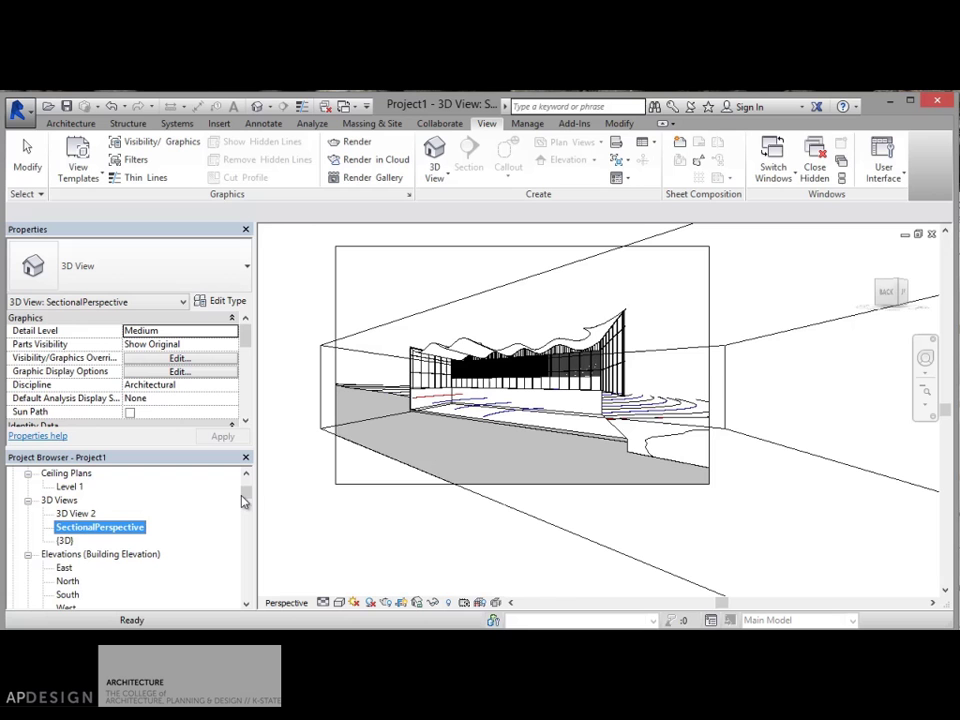
left_click_drag(250, 503, 250, 493)
On the Site Plan, show SectionalPerspective's section box and pull its bottom, left and right edges toward the building
double_click(72, 567)
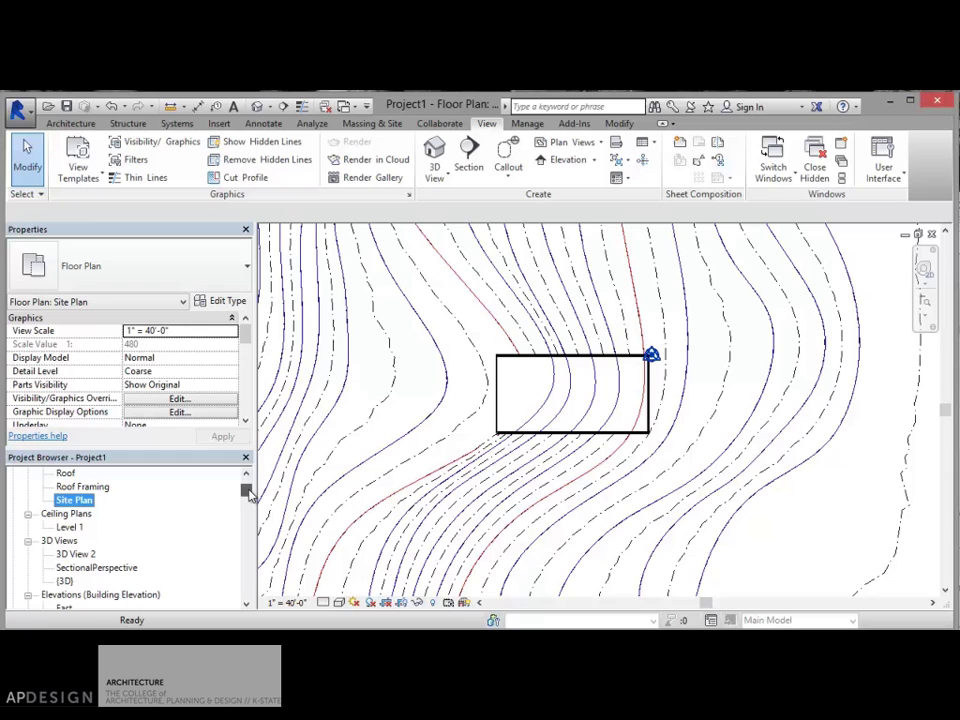
right_click(77, 568)
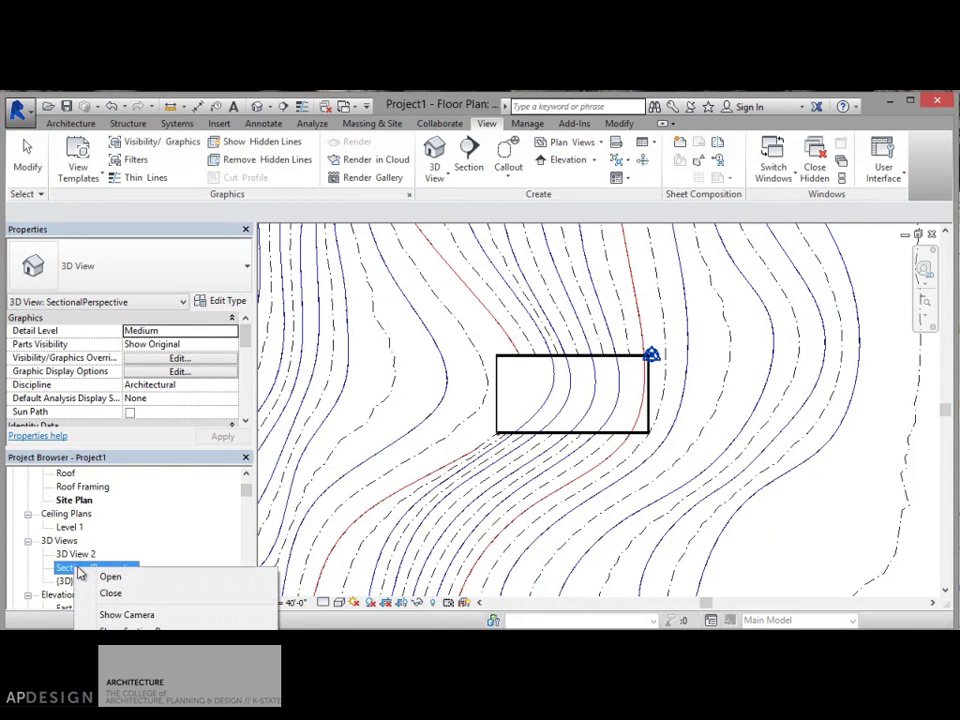
left_click(130, 630)
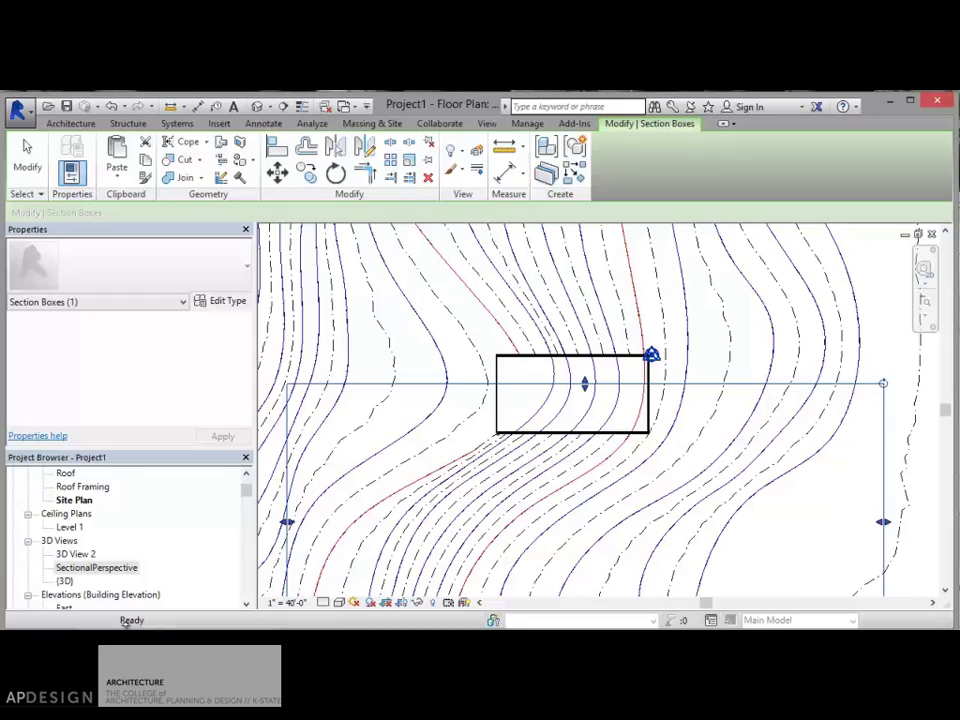
scroll(540, 424, "down", 4)
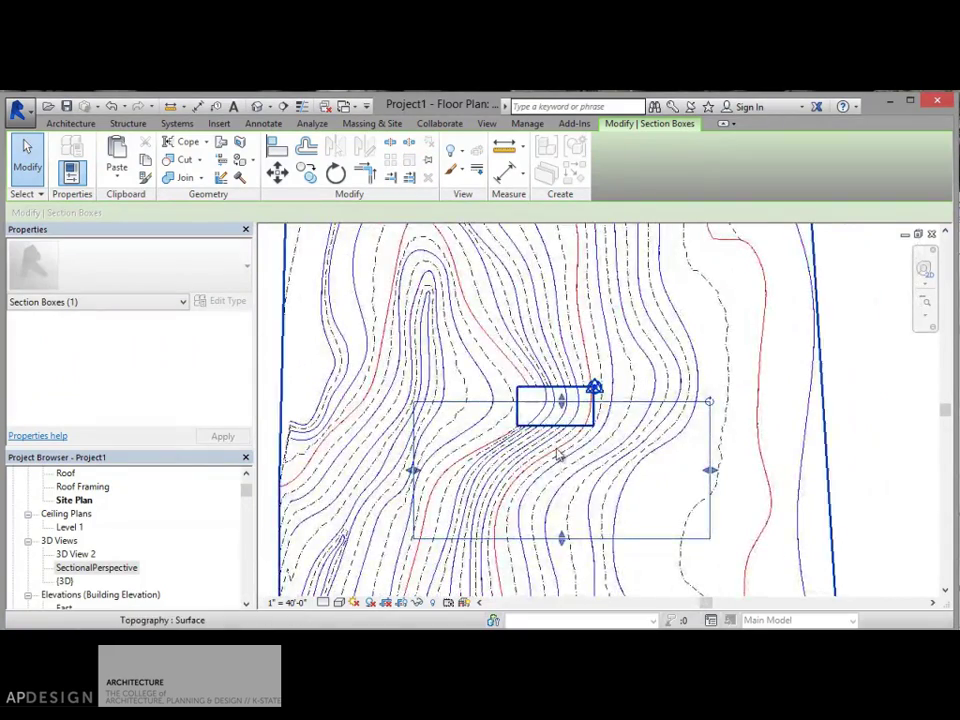
scroll(559, 454, "up", 2)
left_click_drag(566, 577, 574, 480)
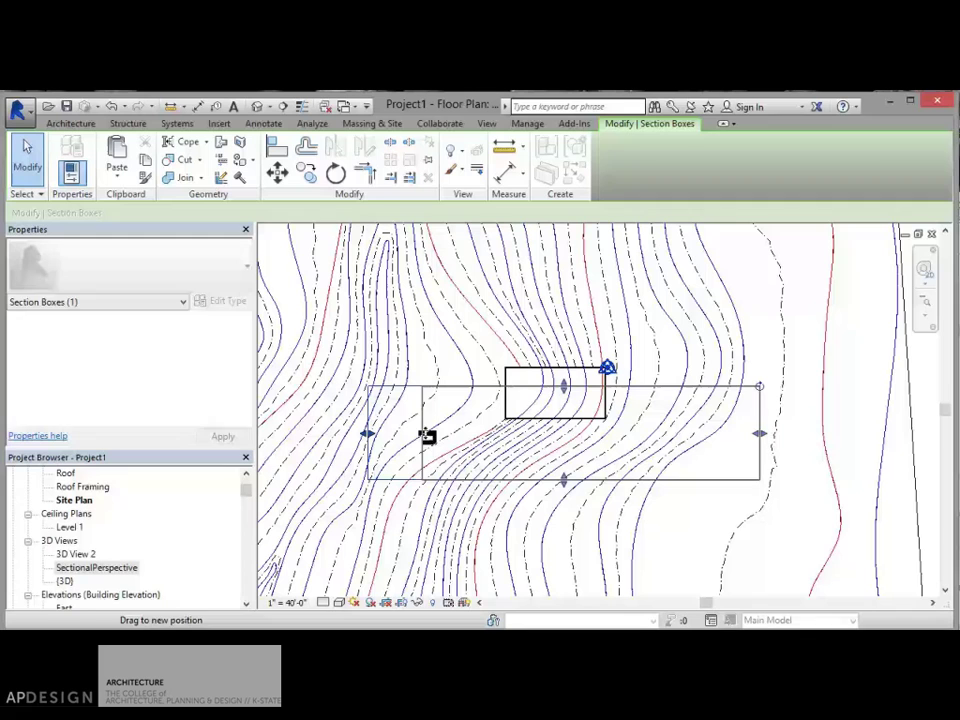
left_click_drag(428, 437, 426, 435)
left_click_drag(760, 437, 726, 437)
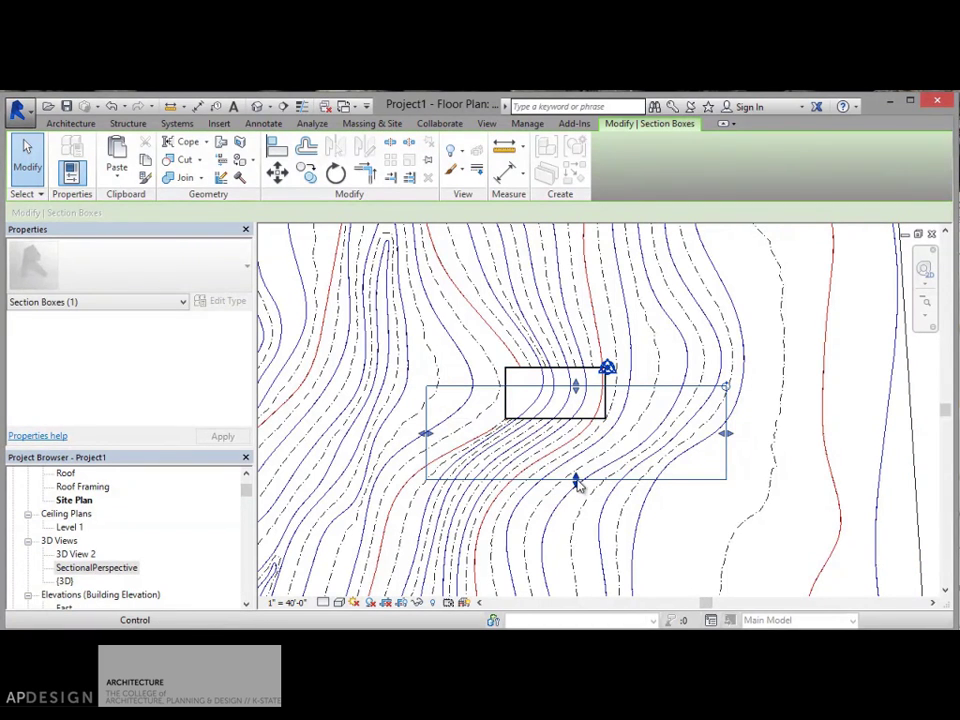
mouse_move(576, 481)
left_mouse_down()
mouse_move(580, 427)
mouse_move(575, 486)
left_mouse_up()
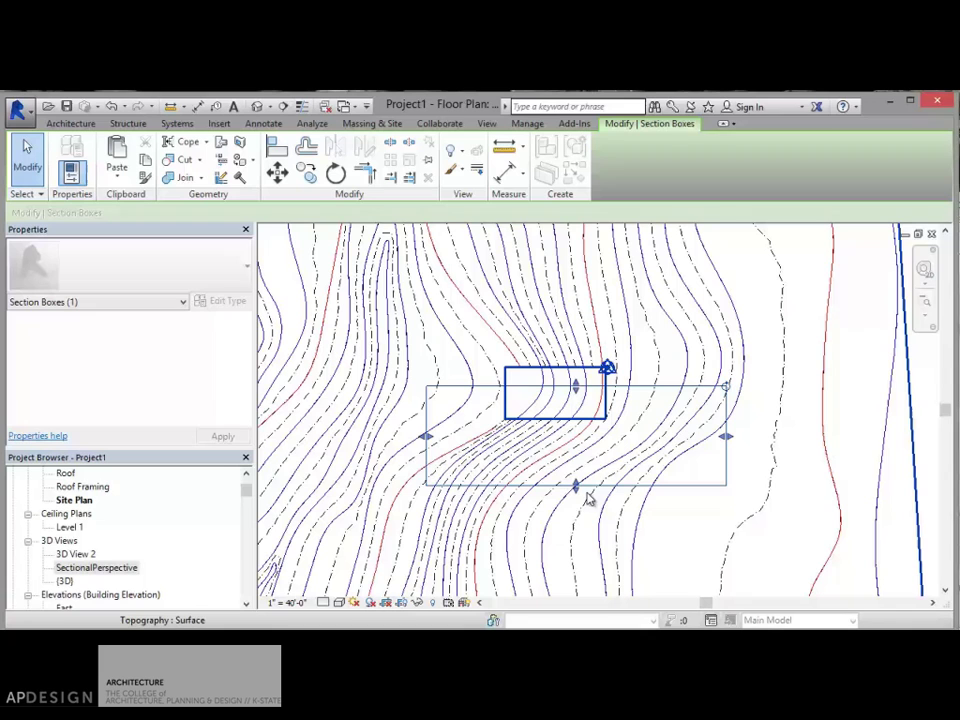
left_click_drag(246, 490, 248, 497)
In SectionalPerspective, unhide the Mass category via Reveal Hidden Elements to restore the Exhibition mass
double_click(101, 528)
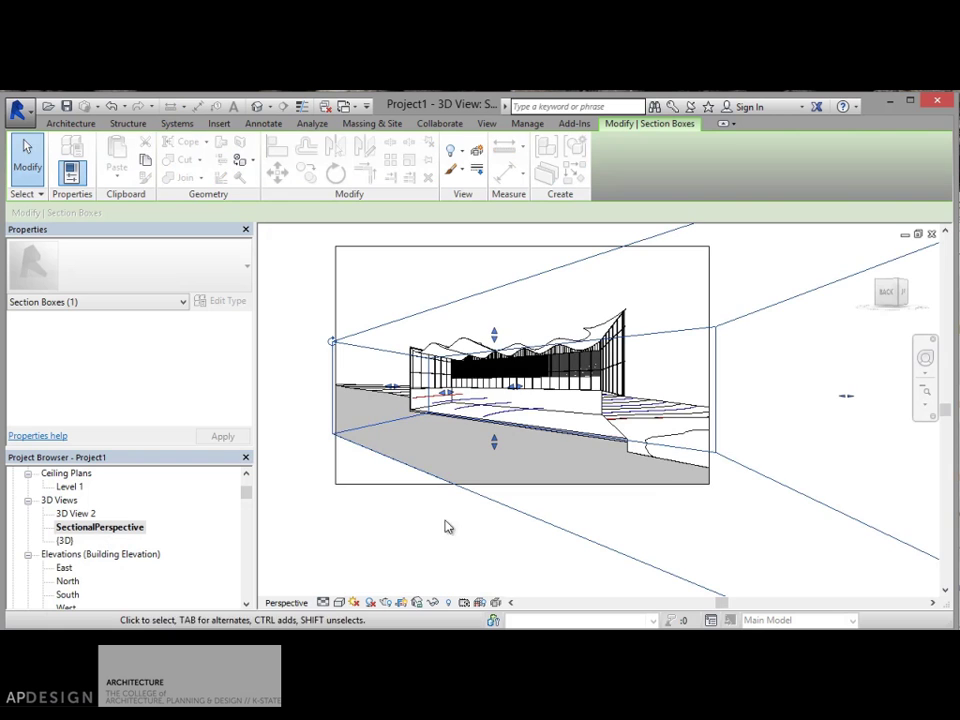
left_click(450, 603)
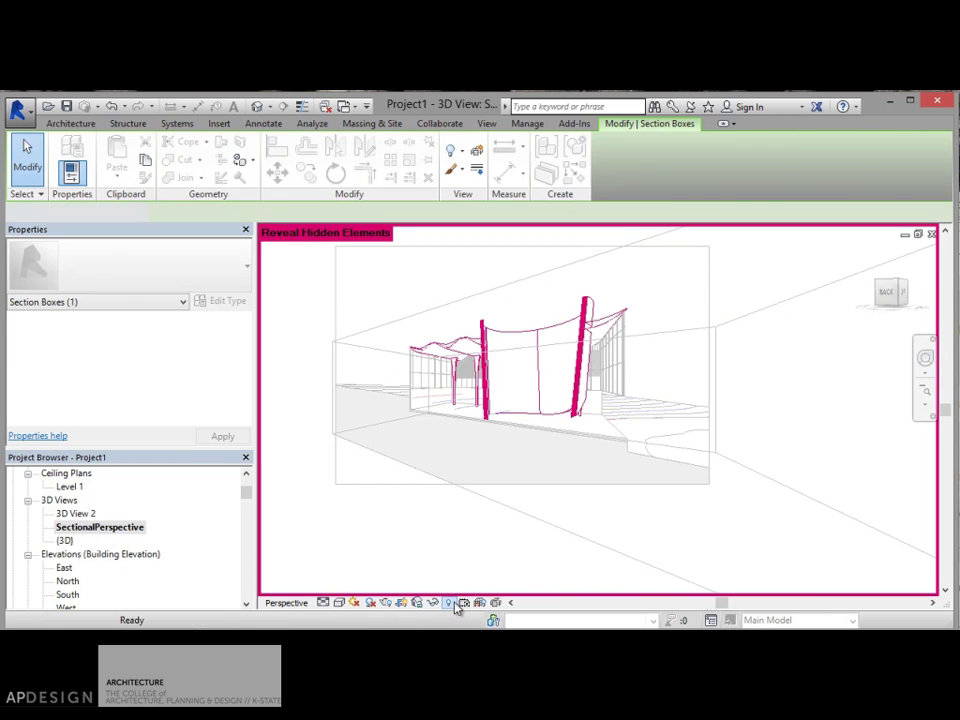
left_click(581, 395)
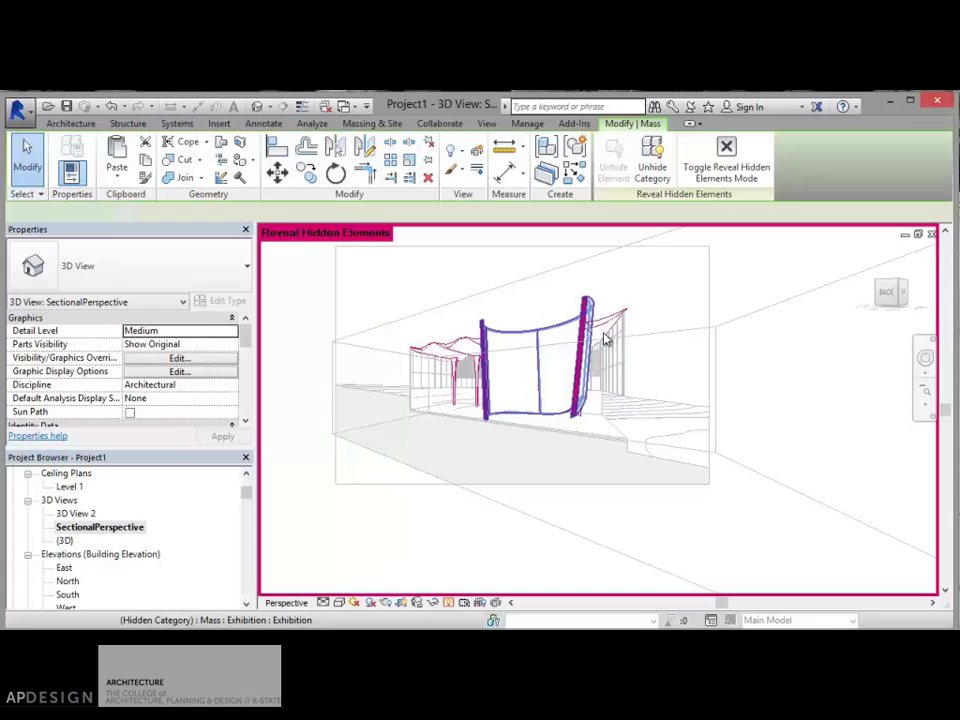
left_click(604, 342)
right_click(574, 390)
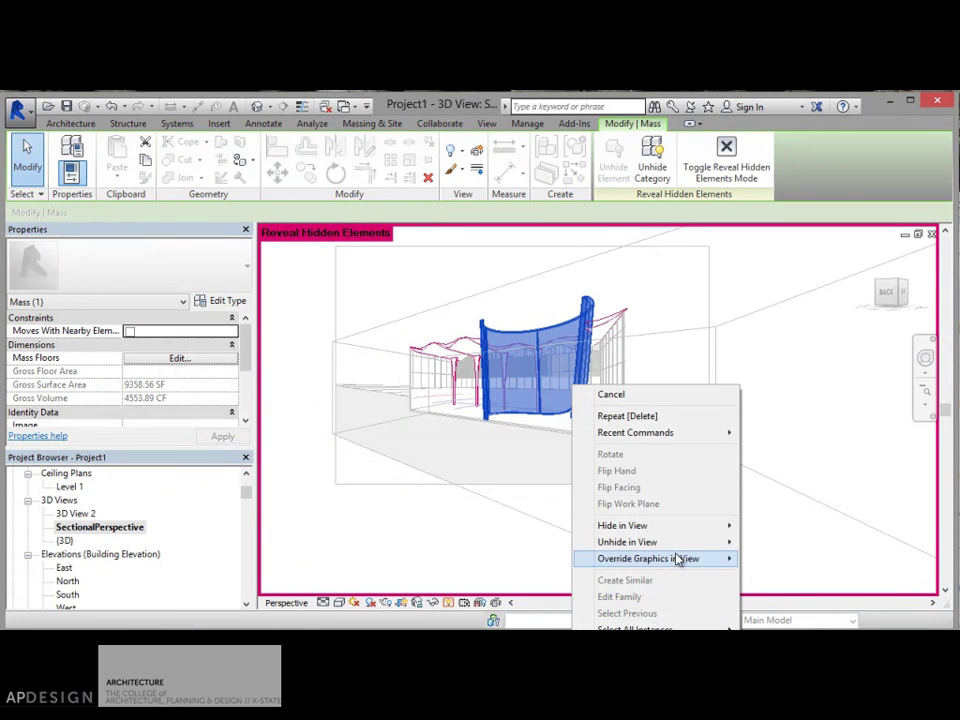
mouse_move(686, 544)
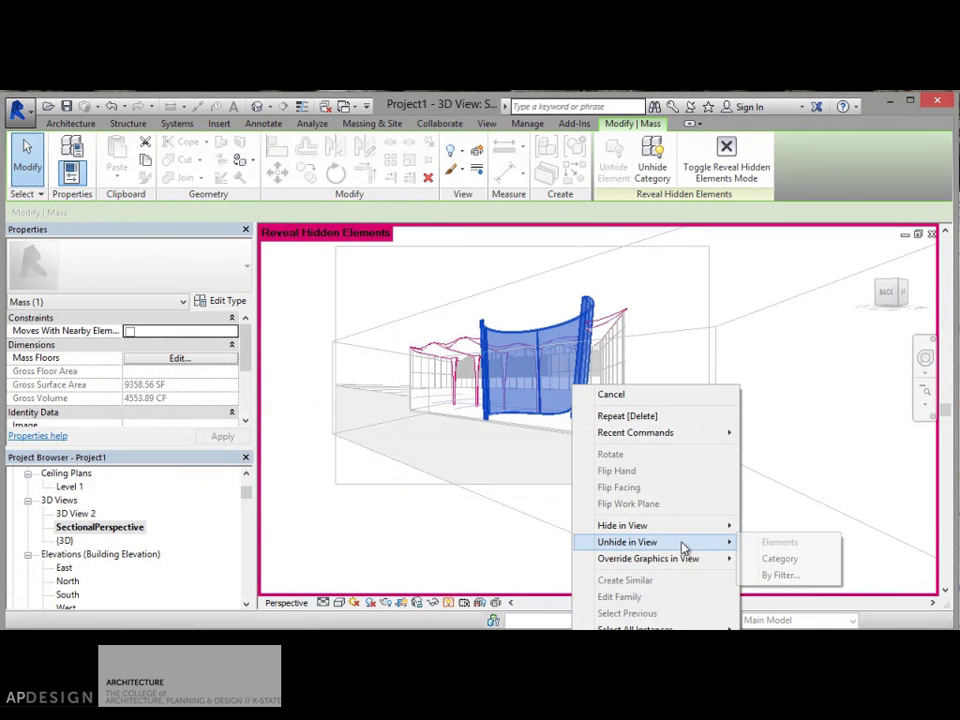
left_click(786, 560)
left_click(588, 527)
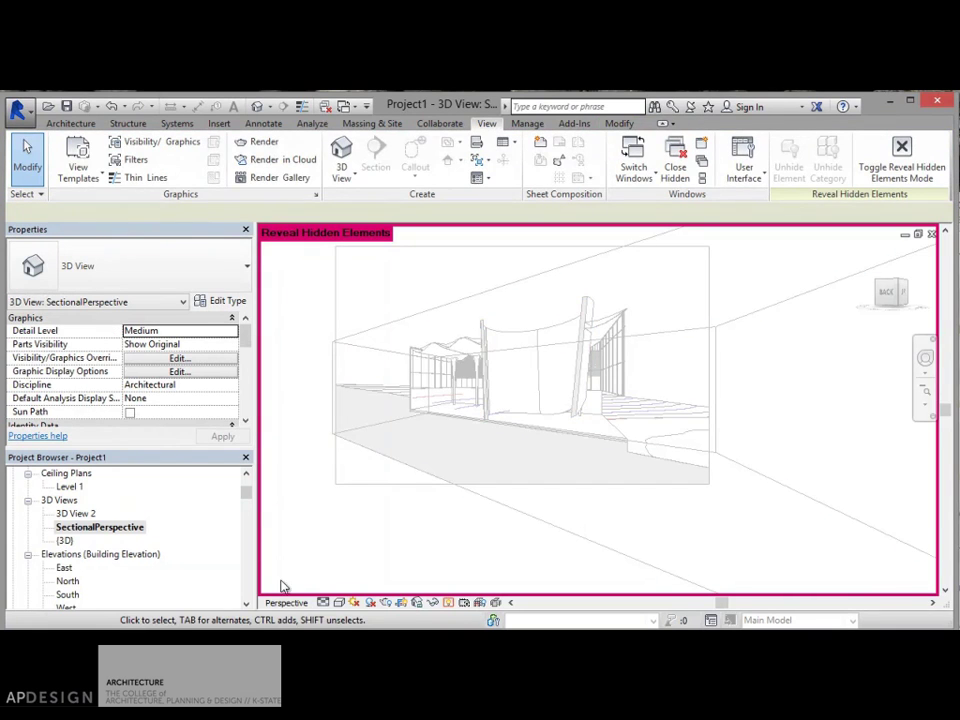
left_click(451, 604)
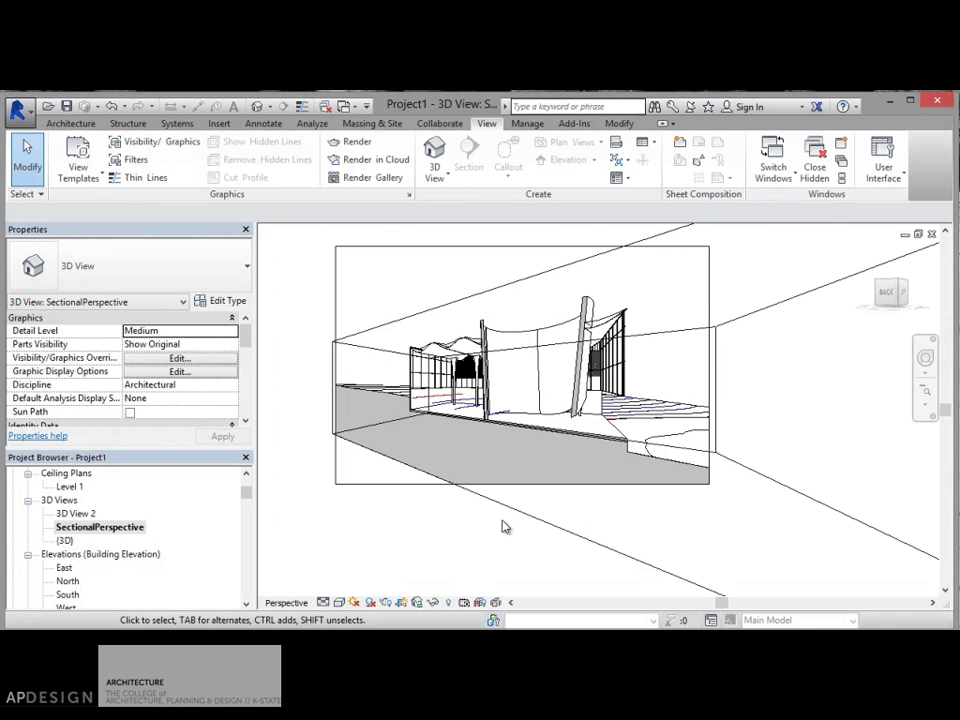
Push one section box face further into the building so the curved Exhibition wall fills the view
scroll(474, 460, "up", 3)
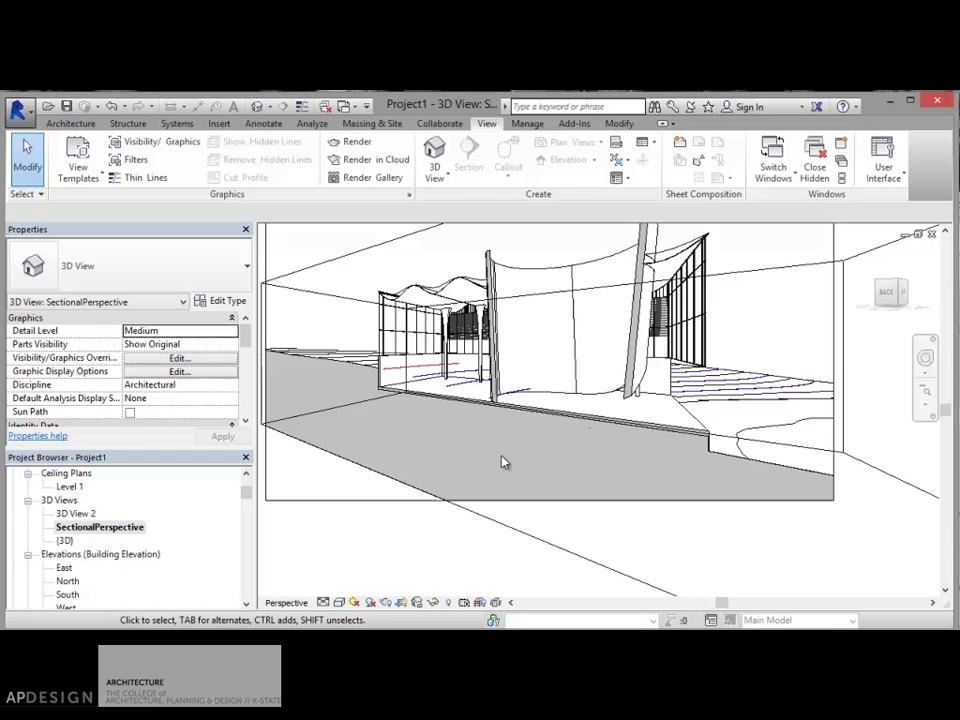
right_click(481, 476)
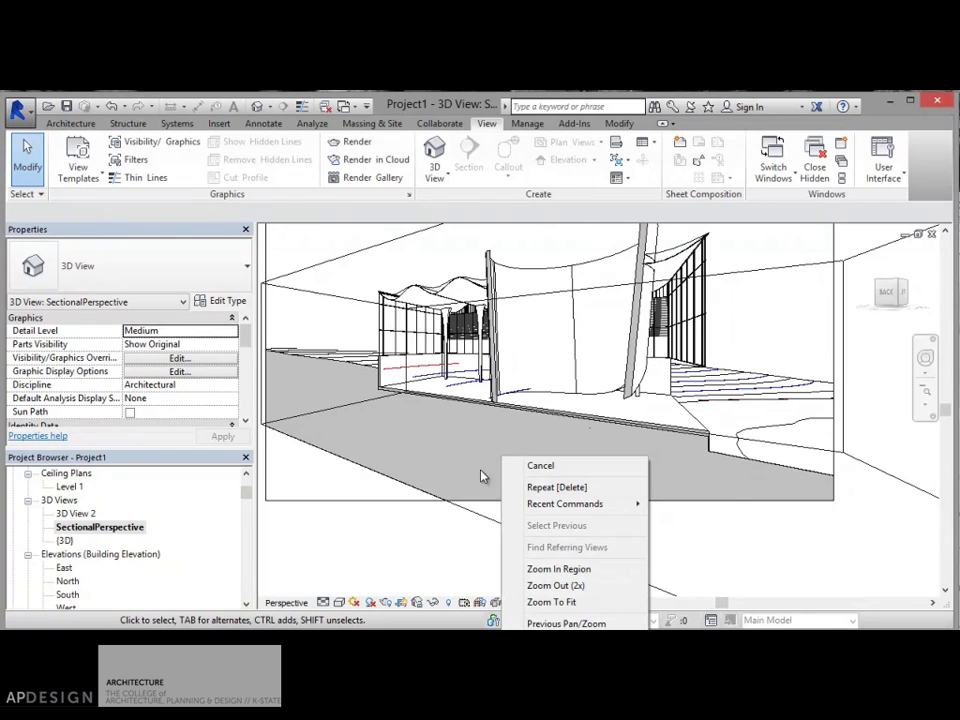
scroll(378, 488, "down", 4)
left_click(358, 475)
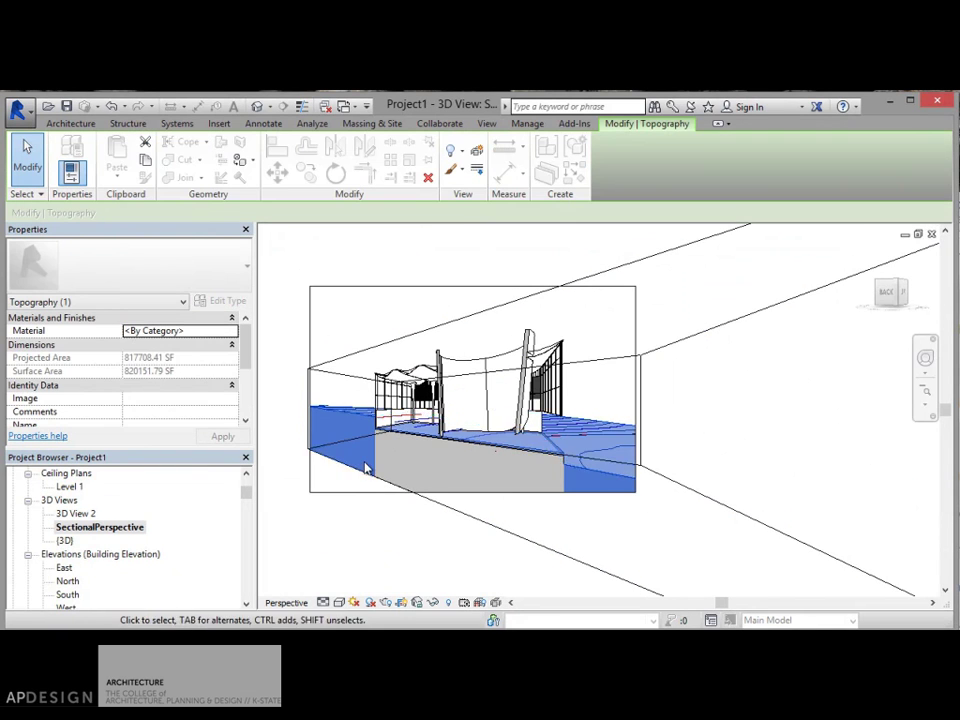
left_click(405, 415)
left_click(349, 365)
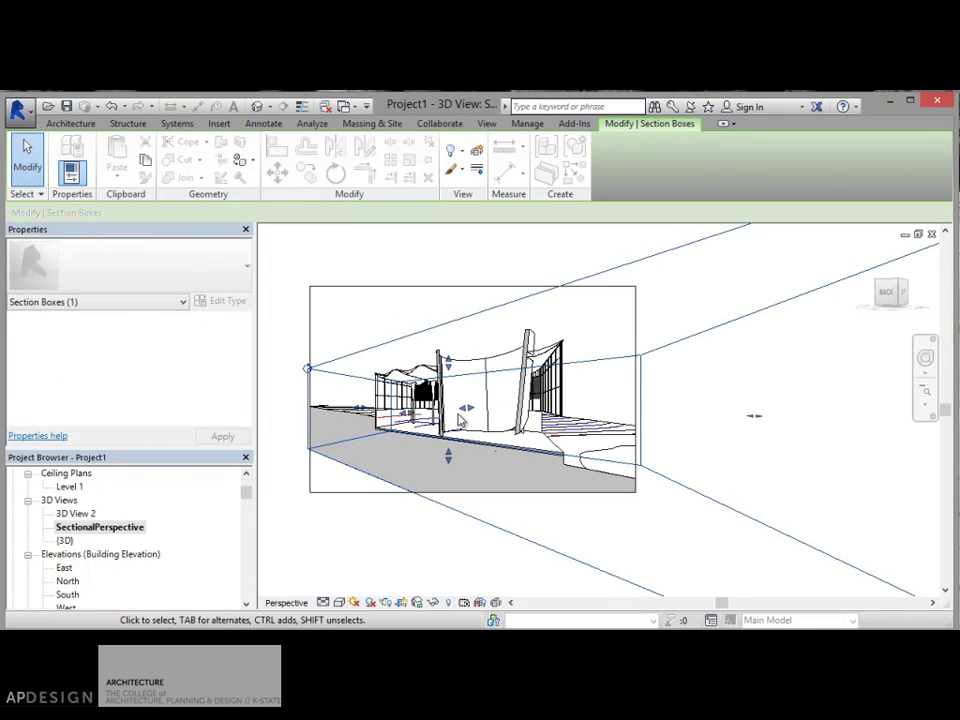
left_click_drag(471, 415, 472, 408)
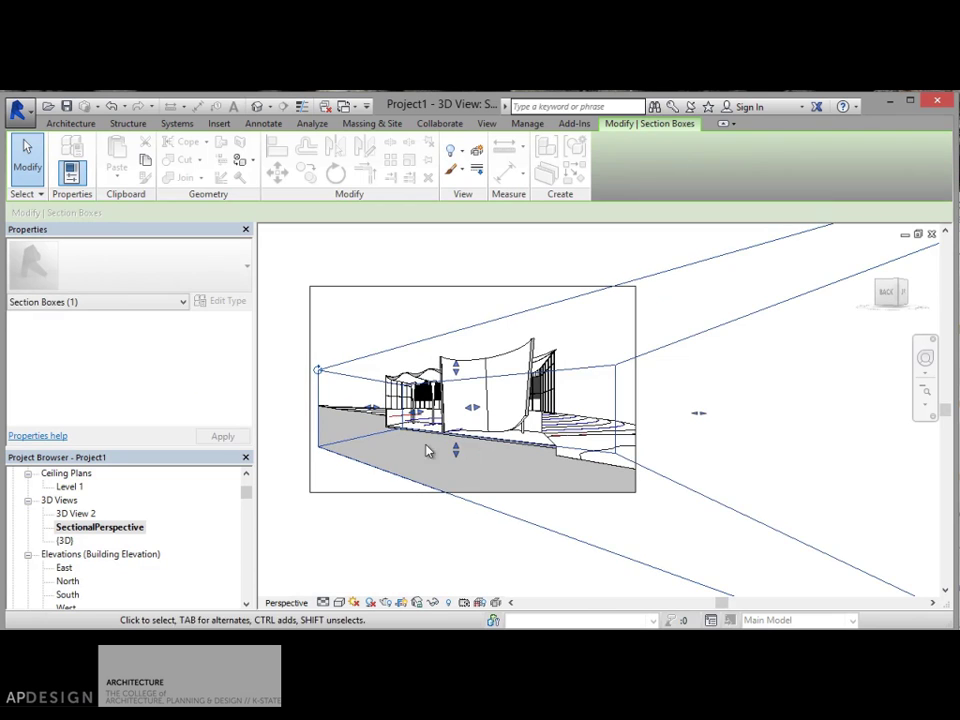
left_click(339, 321)
scroll(407, 360, "up", 5)
scroll(413, 365, "down", 5)
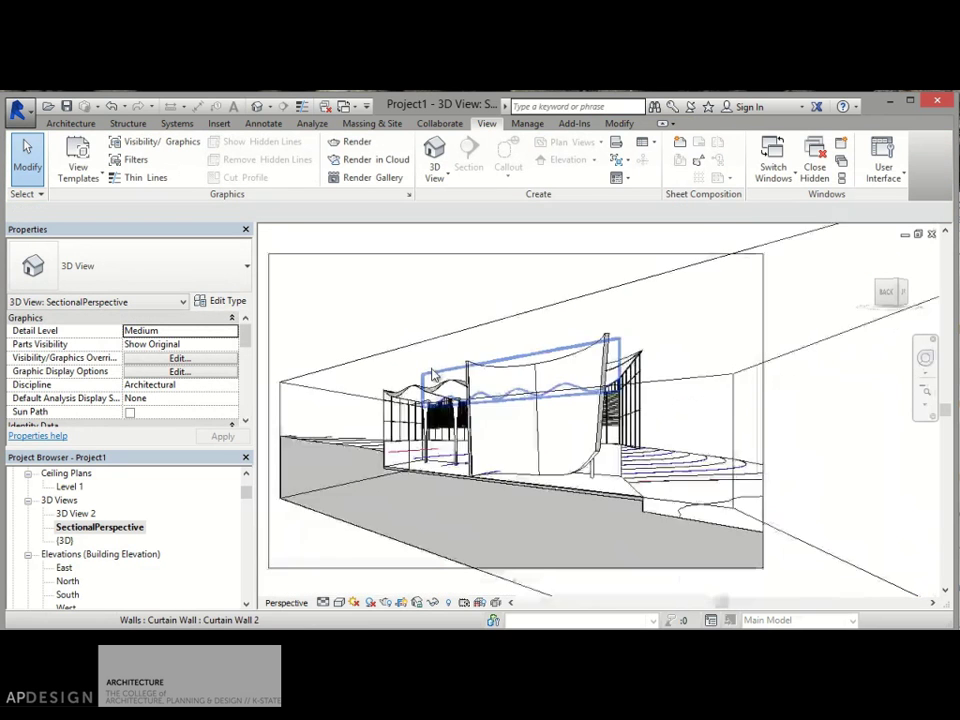
scroll(473, 420, "up", 5)
scroll(473, 420, "up", 3)
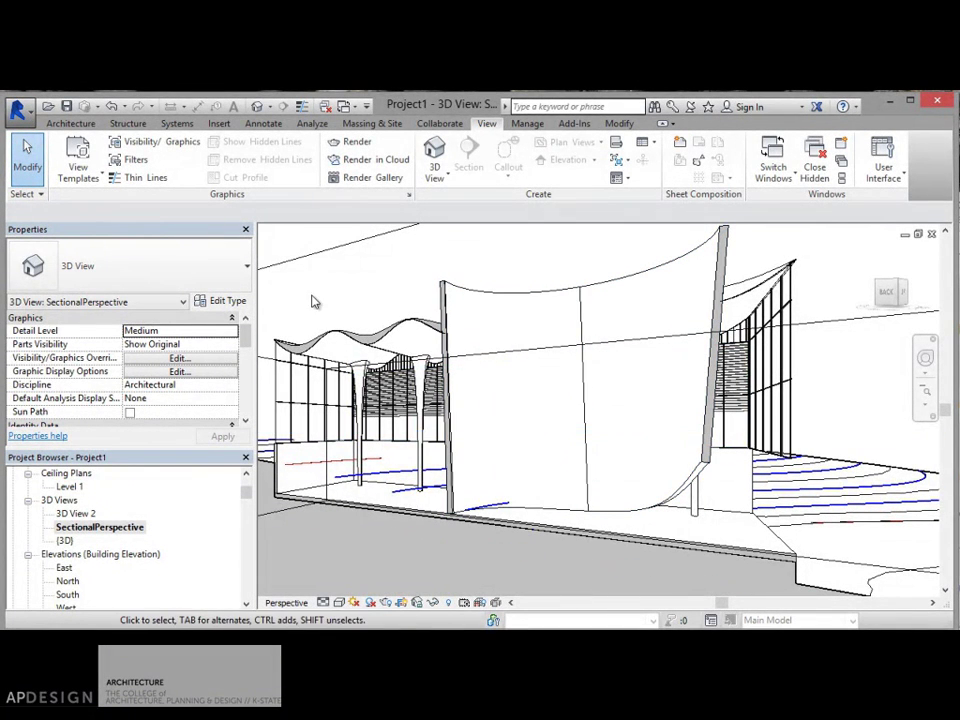
Set the SectionalPerspective camera's target elevation to -8' 0" and apply
scroll(315, 300, "down", 5)
left_click(336, 242)
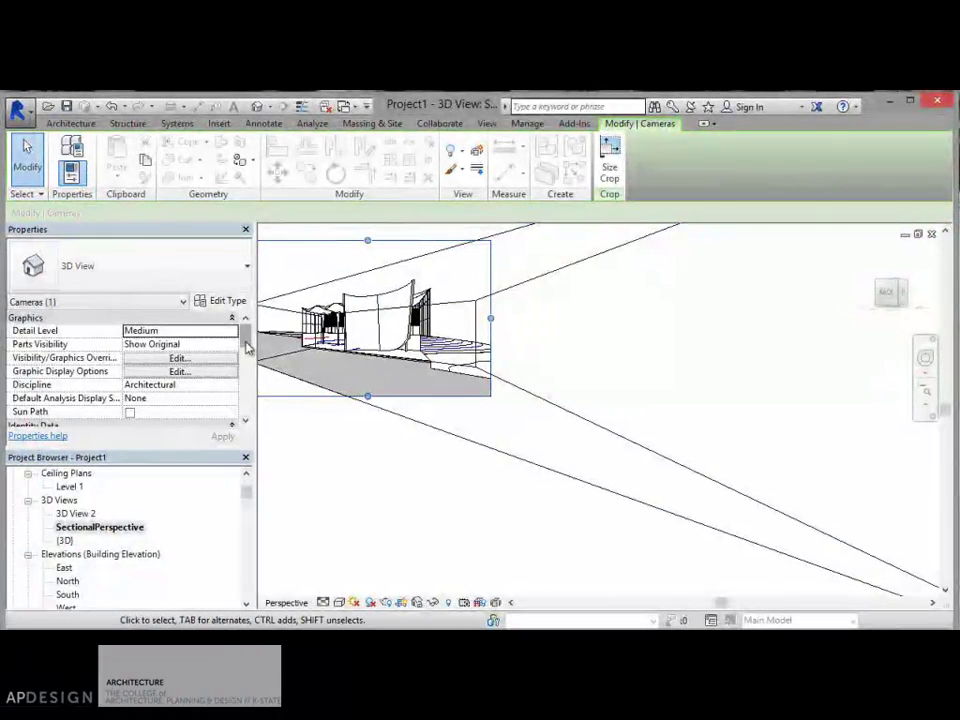
left_click_drag(246, 336, 245, 410)
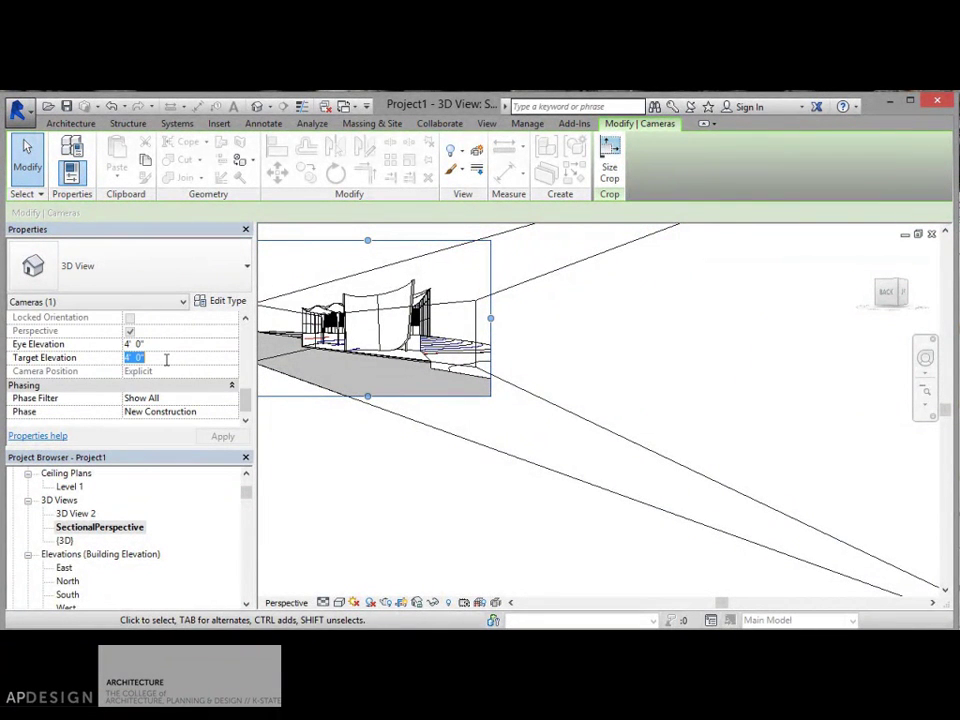
type("-8'")
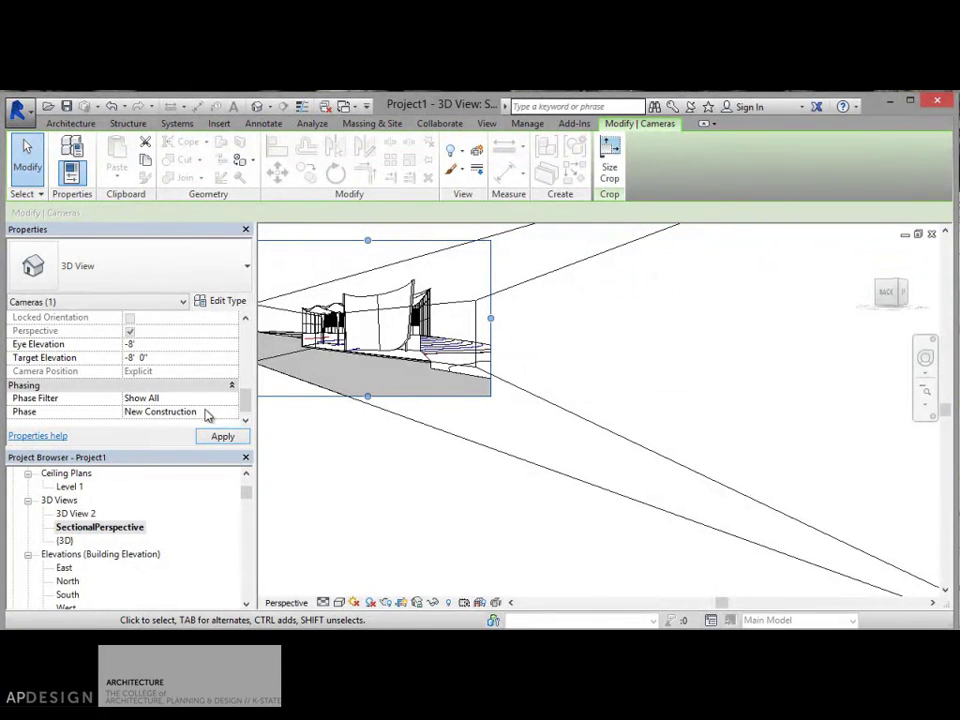
left_click(219, 441)
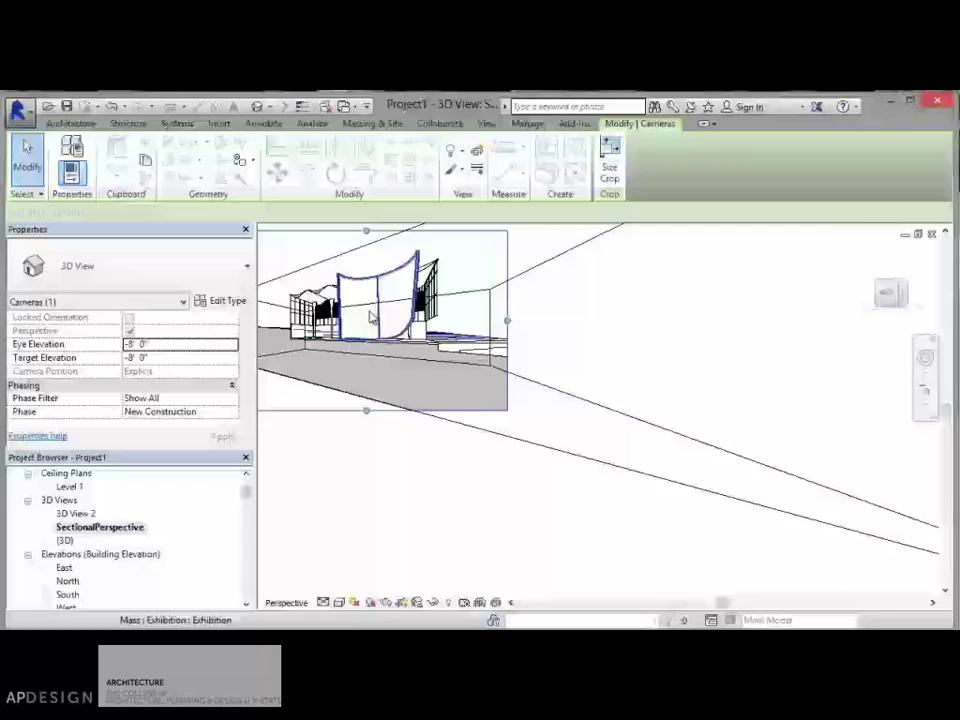
Orbit the camera around the building to face the curved Exhibition wall
scroll(375, 315, "up", 5)
scroll(370, 322, "down", 4)
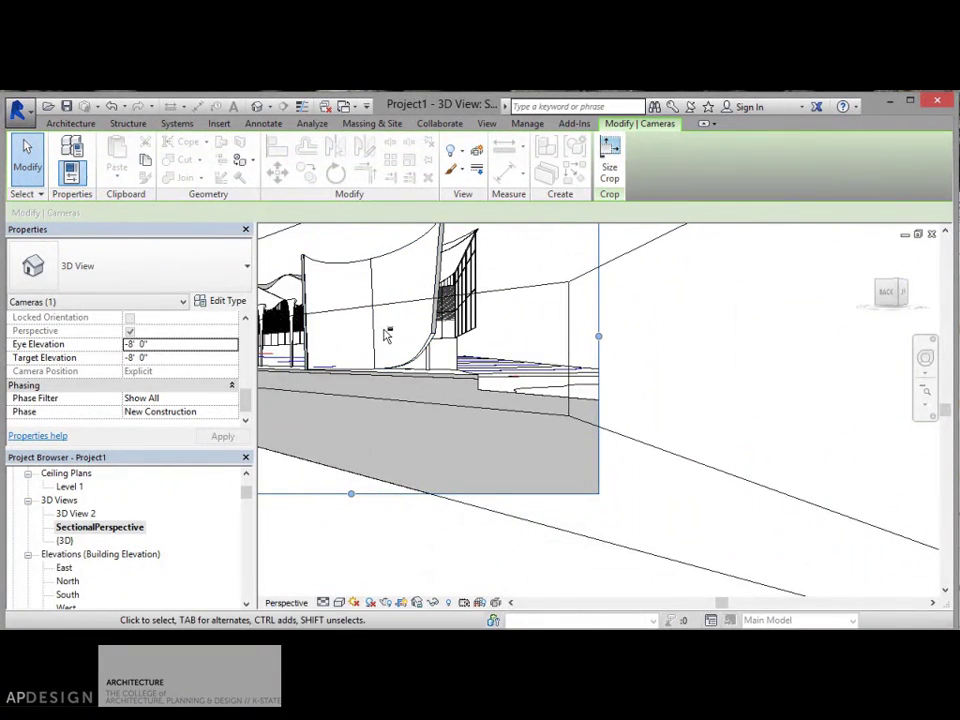
mouse_move(388, 332)
middle_mouse_down("shift")
mouse_move(398, 357)
mouse_move(375, 349)
middle_mouse_up("shift")
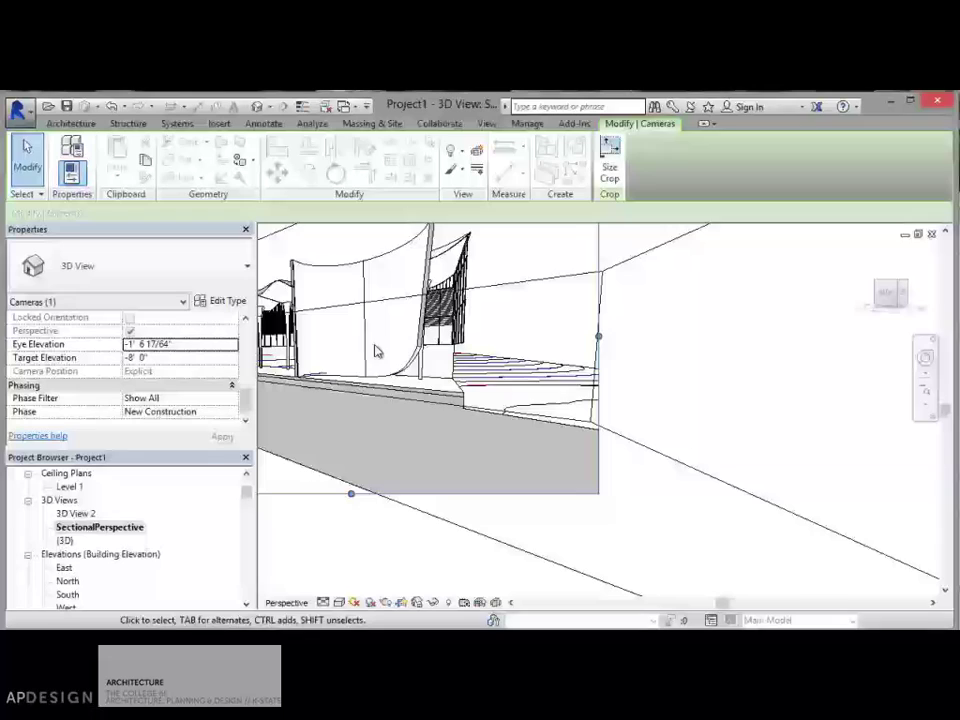
left_click(192, 344)
mouse_move(430, 330)
middle_mouse_down("shift")
mouse_move(523, 369)
mouse_move(533, 354)
mouse_move(420, 350)
middle_mouse_up("shift")
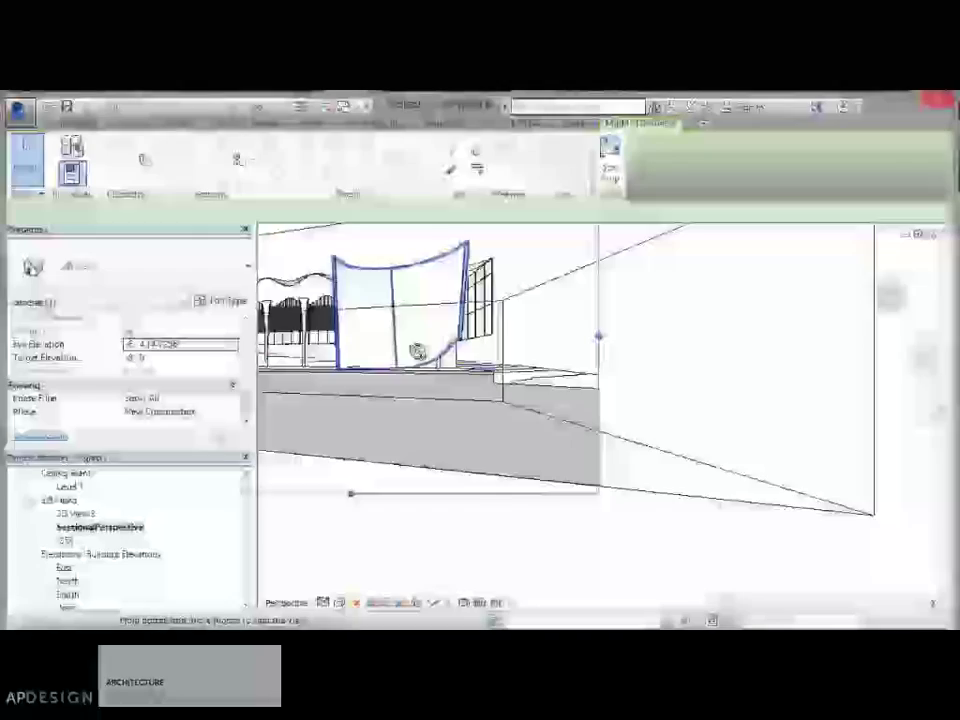
Orbit the SectionalPerspective camera around the building so the curved wall fills the centre
scroll(414, 370, "down", 5)
scroll(414, 370, "up", 5)
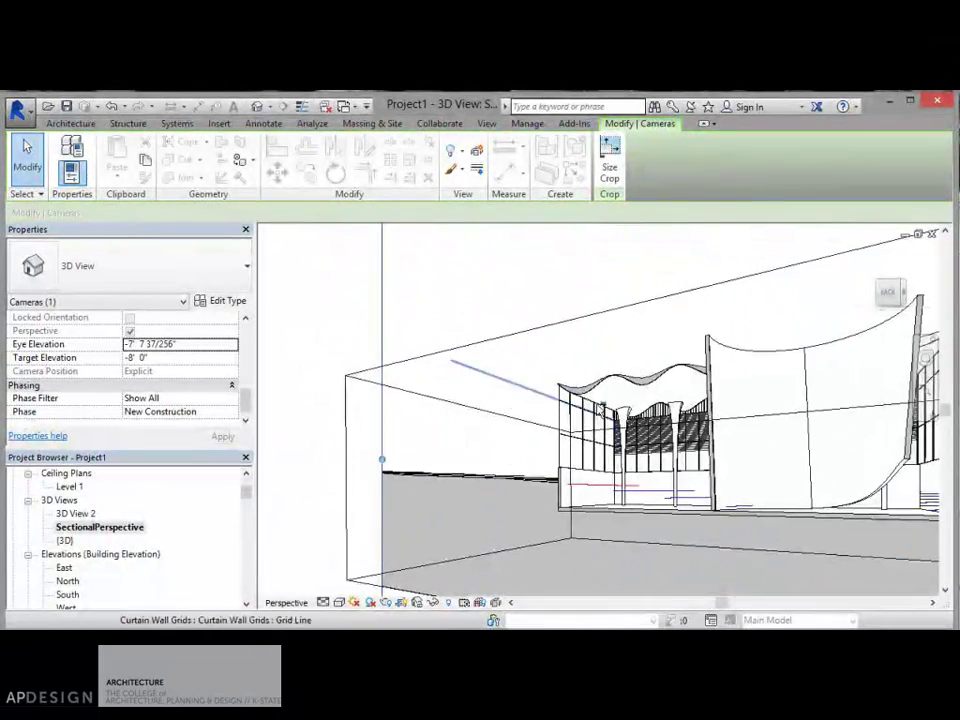
scroll(339, 343, "down", 1)
scroll(705, 458, "down", 2)
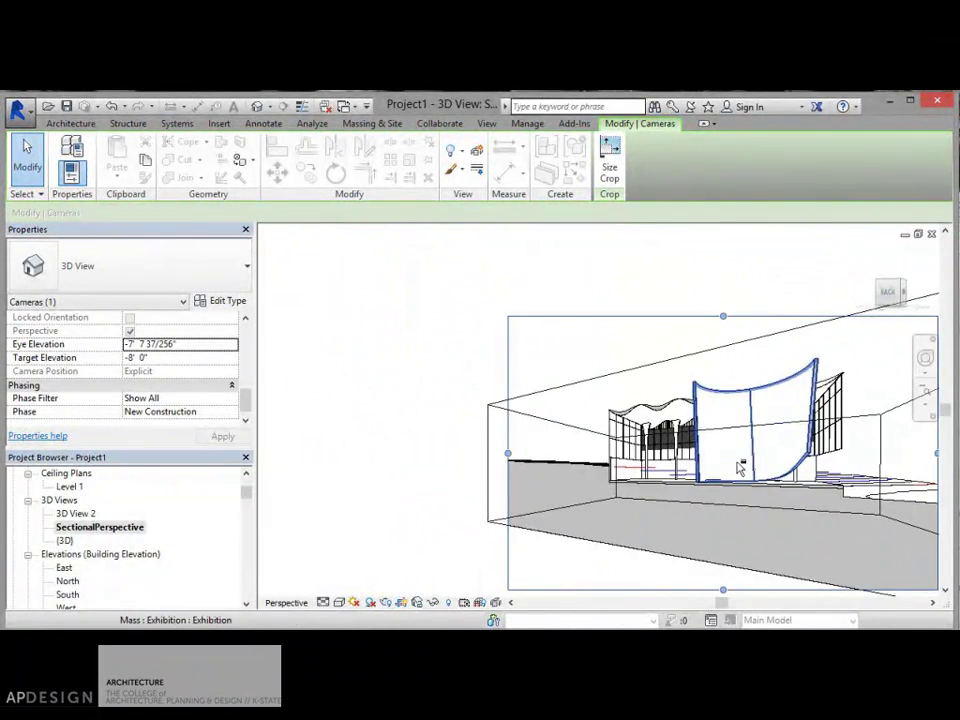
middle_click_drag(740, 468, 846, 471, "shift")
scroll(705, 462, "up", 4)
scroll(846, 471, "up", 3)
scroll(840, 470, "down", 1)
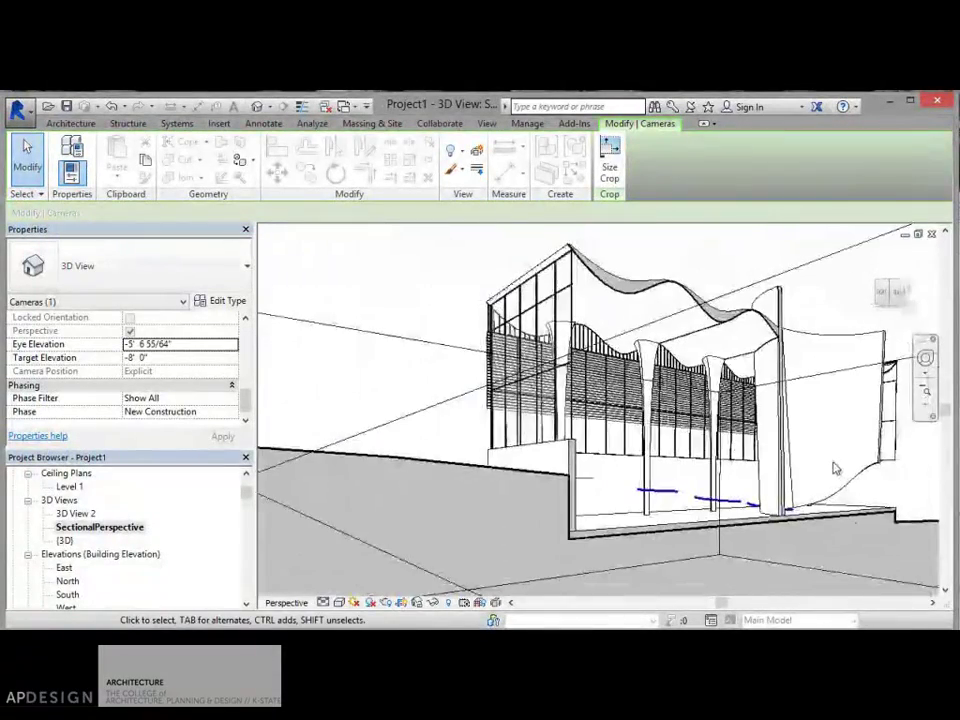
middle_click_drag(827, 427, 680, 432, "shift")
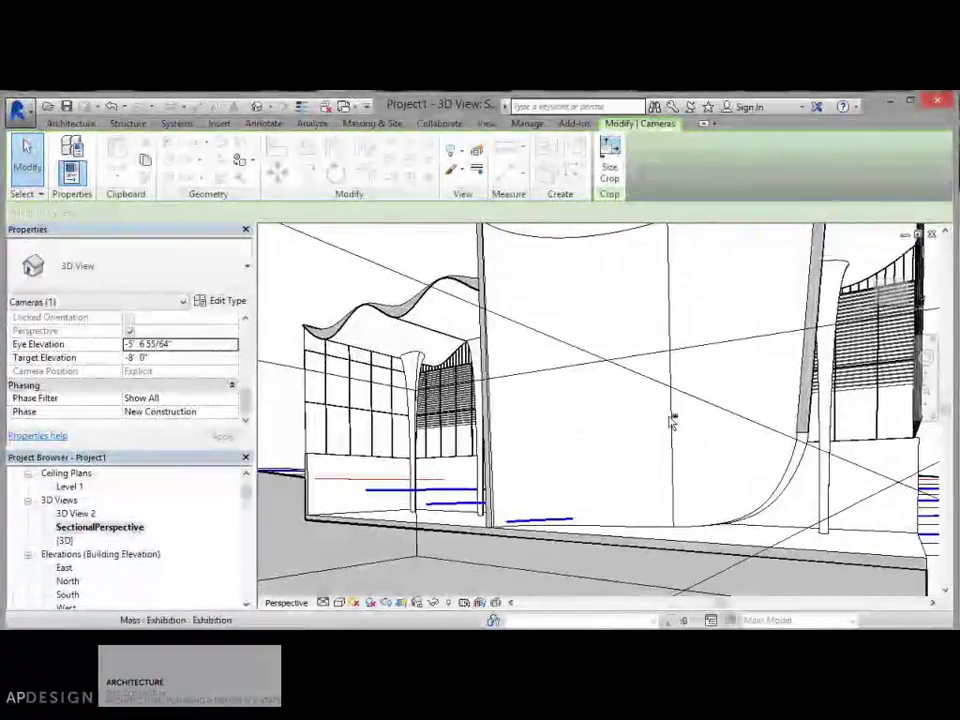
Apply the camera properties: eye elevation -5' 6 55/64" with target elevation -8' 0"
scroll(657, 388, "down", 2)
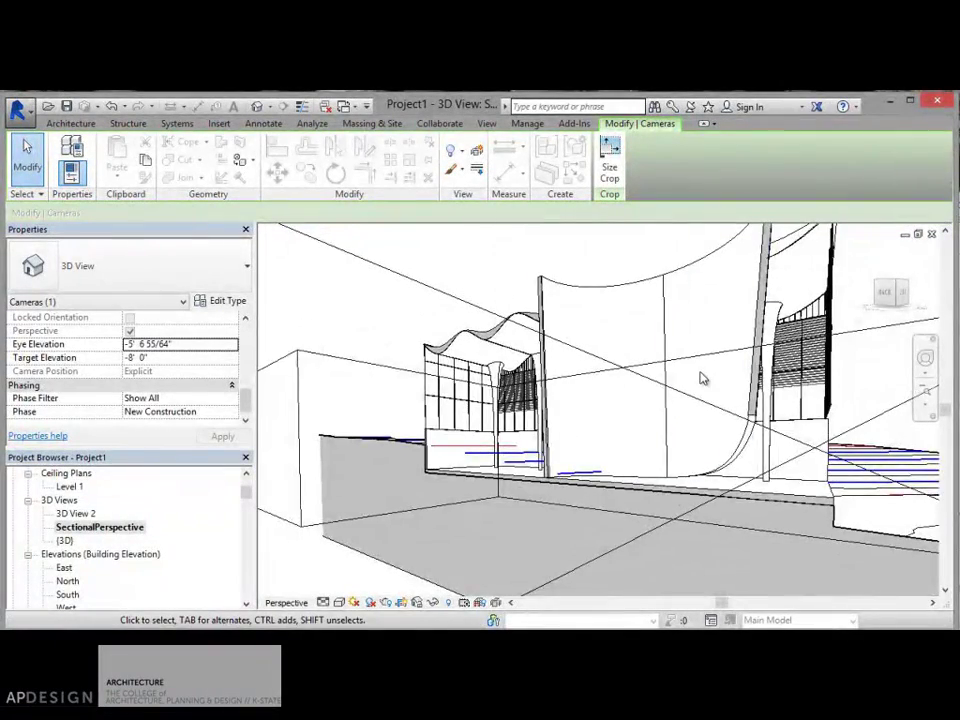
scroll(701, 378, "down", 2)
scroll(708, 364, "up", 1)
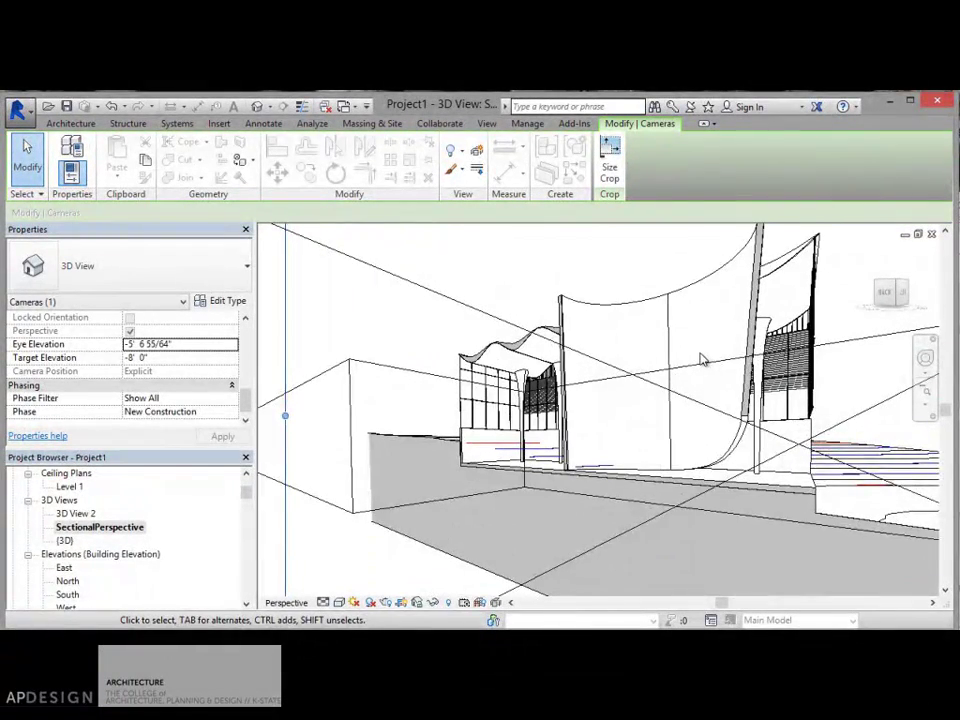
scroll(701, 360, "up", 1)
scroll(704, 372, "down", 1)
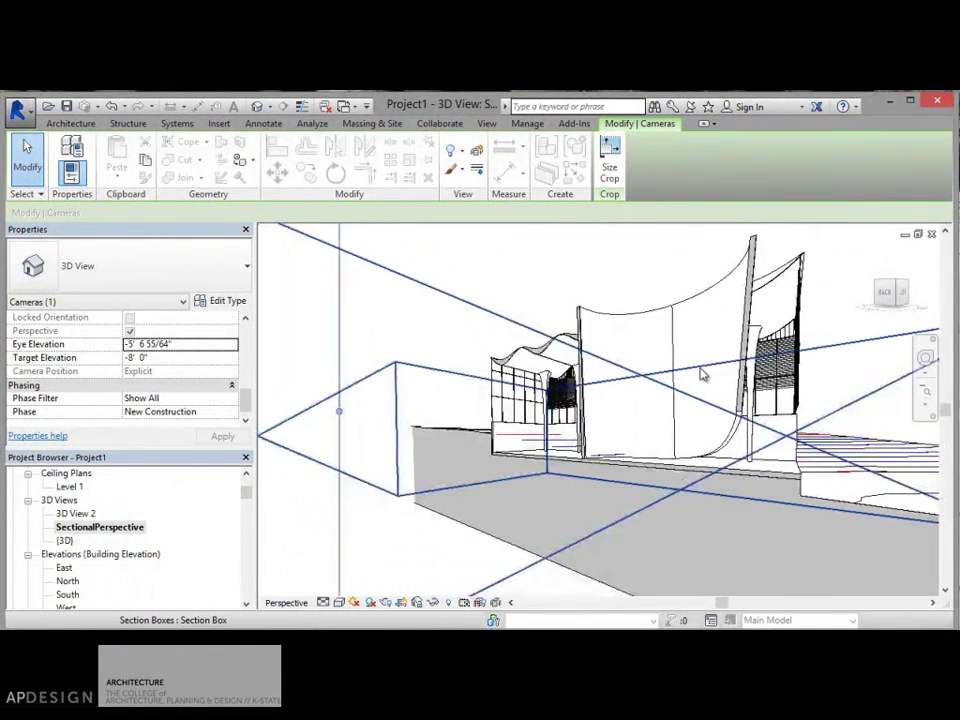
scroll(704, 372, "down", 1)
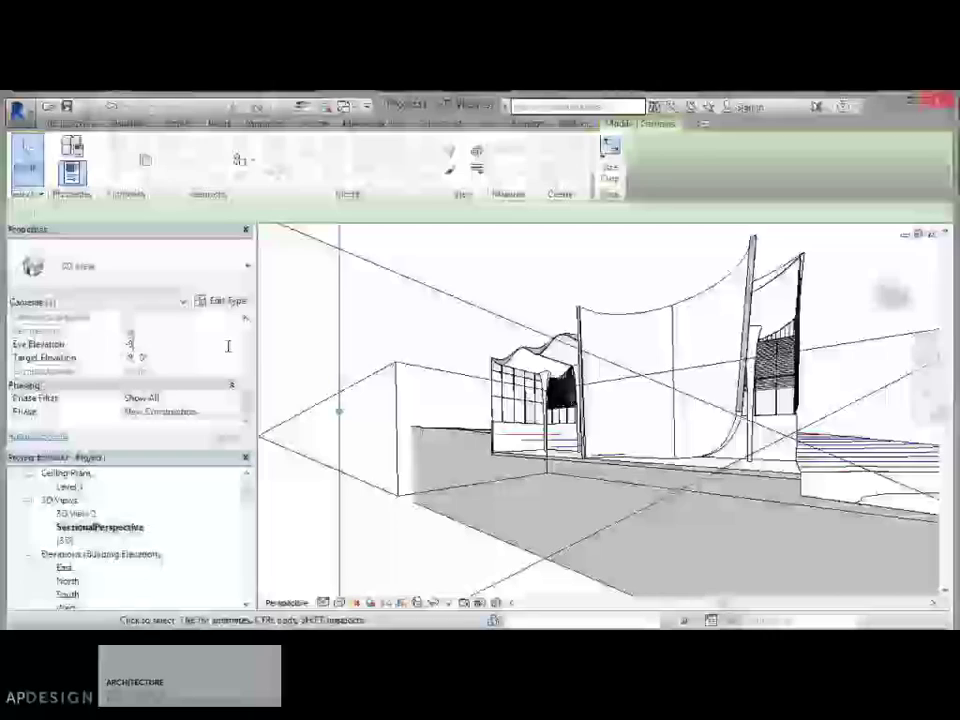
left_click(220, 438)
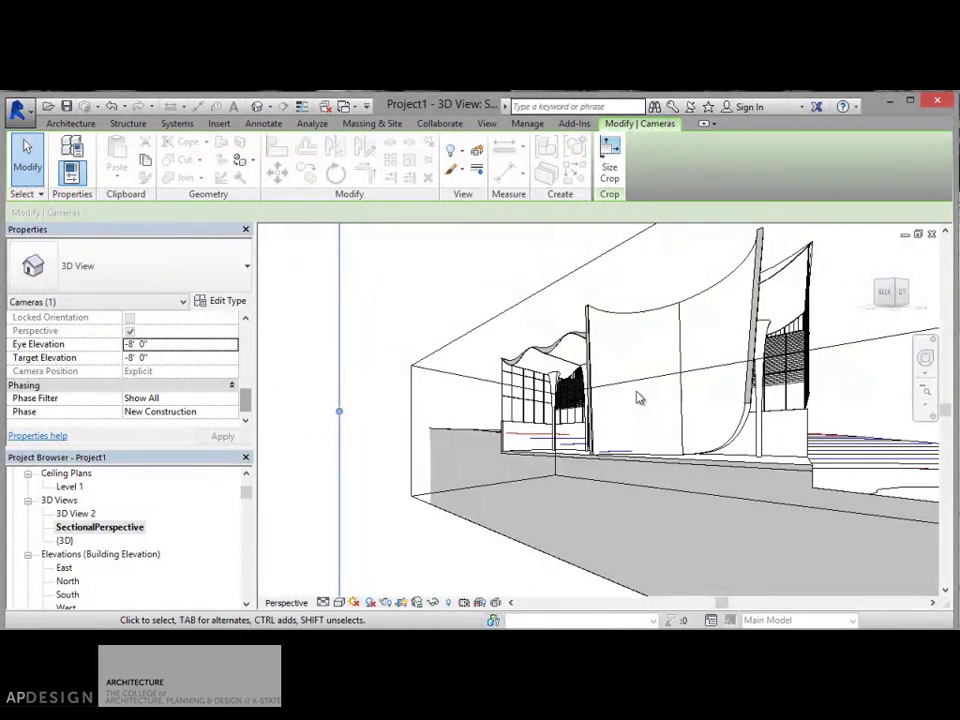
Nudge the orbit slightly, deselect the camera, and bring up the SectionalPerspective view's options
middle_click_drag(645, 402, 658, 443, "shift")
key("Escape")
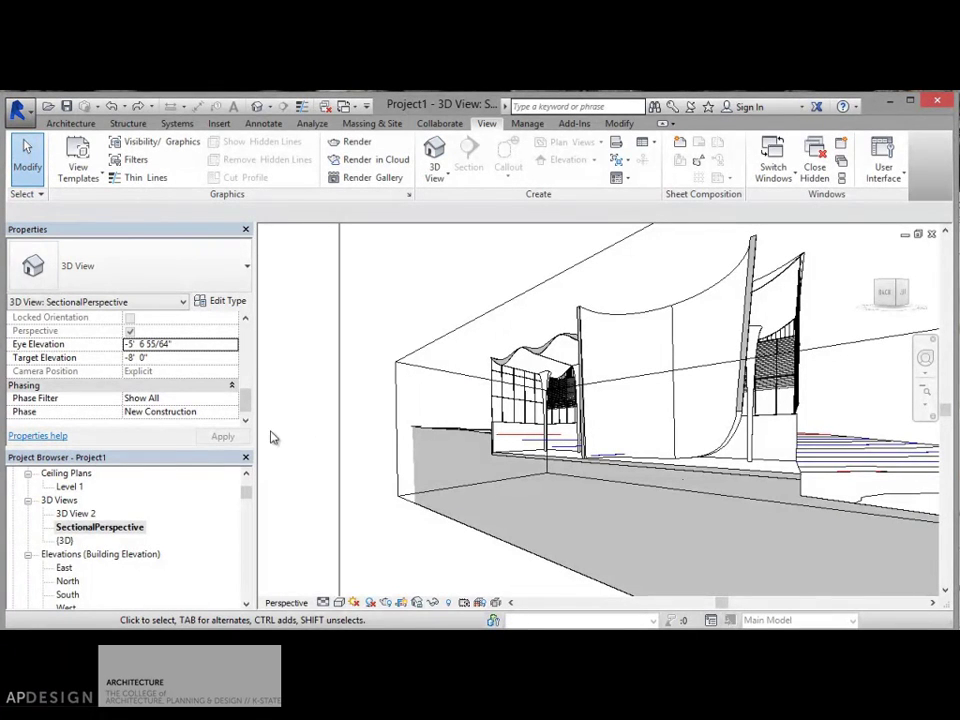
right_click(97, 532)
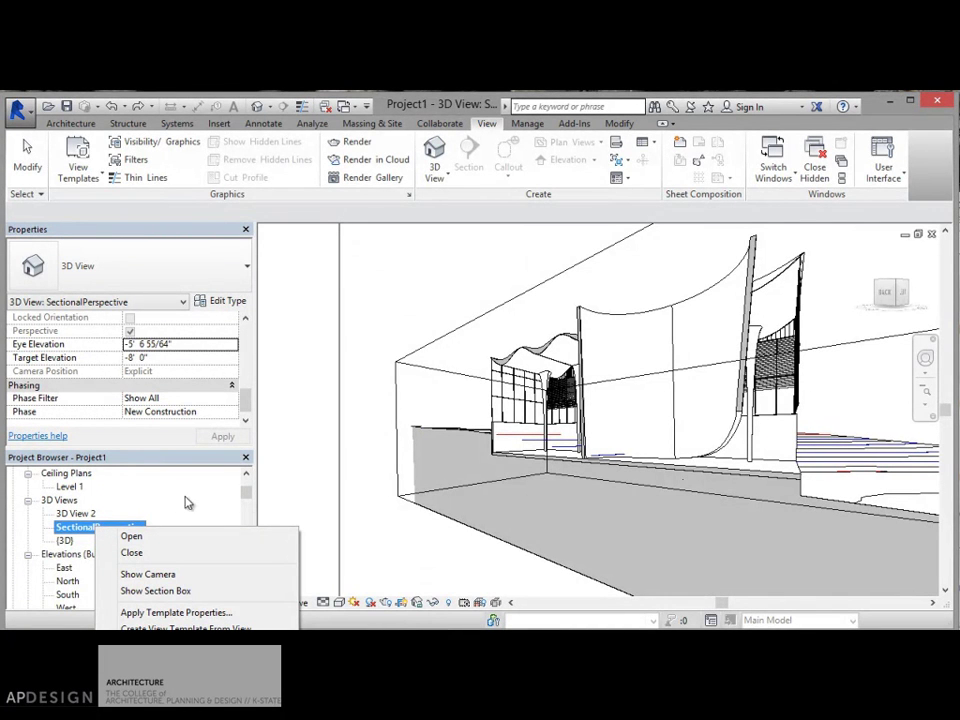
Save the current orientation and lock the SectionalPerspective view
left_click(148, 574)
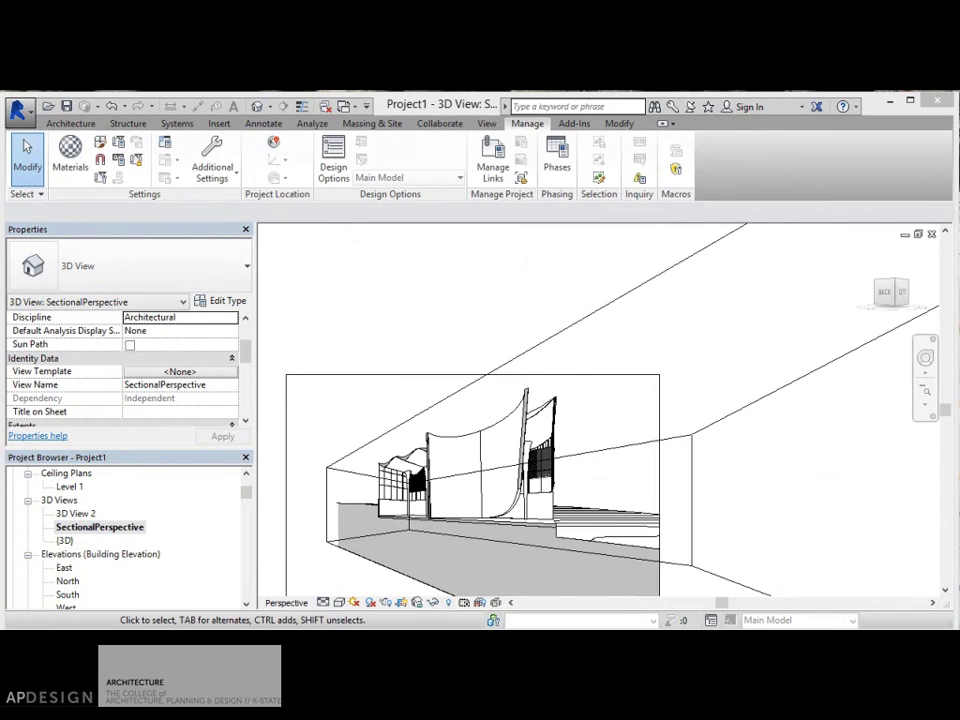
left_click(418, 605)
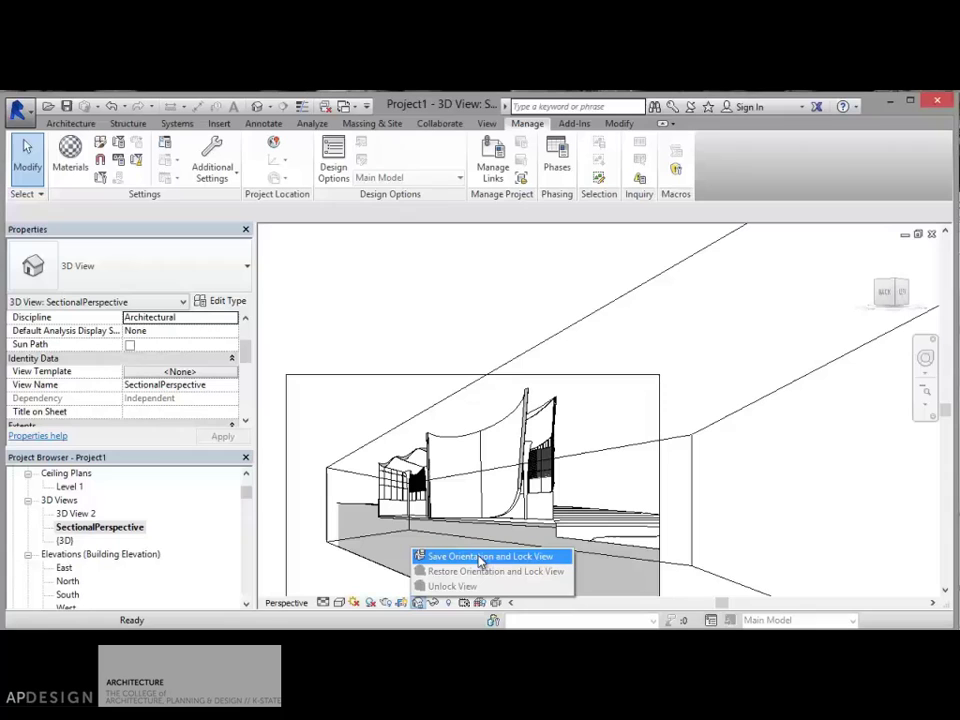
left_click(513, 558)
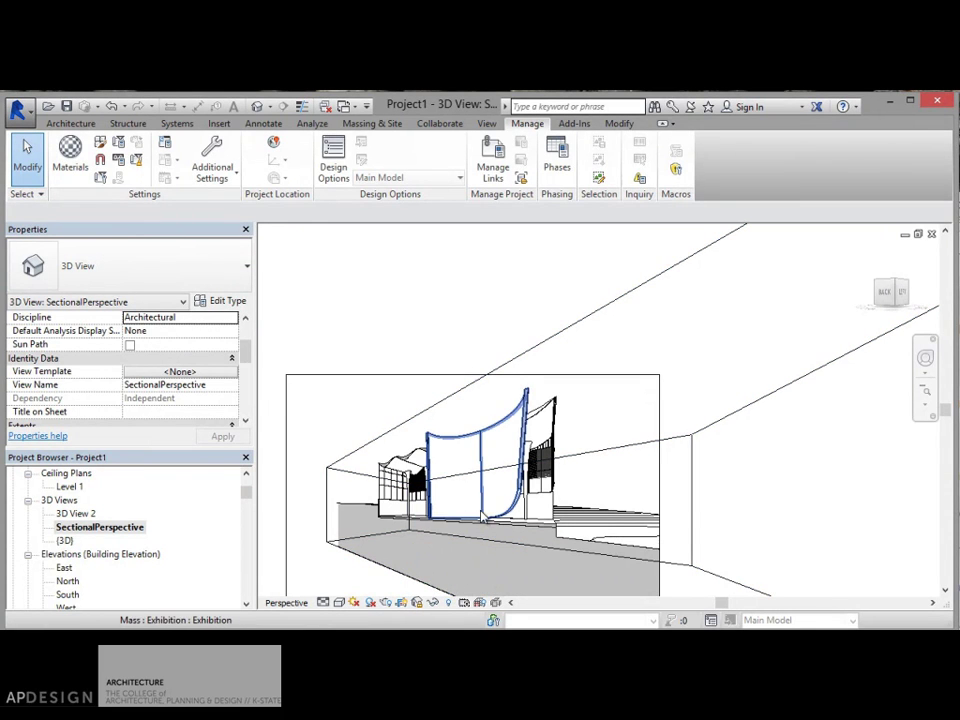
scroll(452, 488, "down", 3)
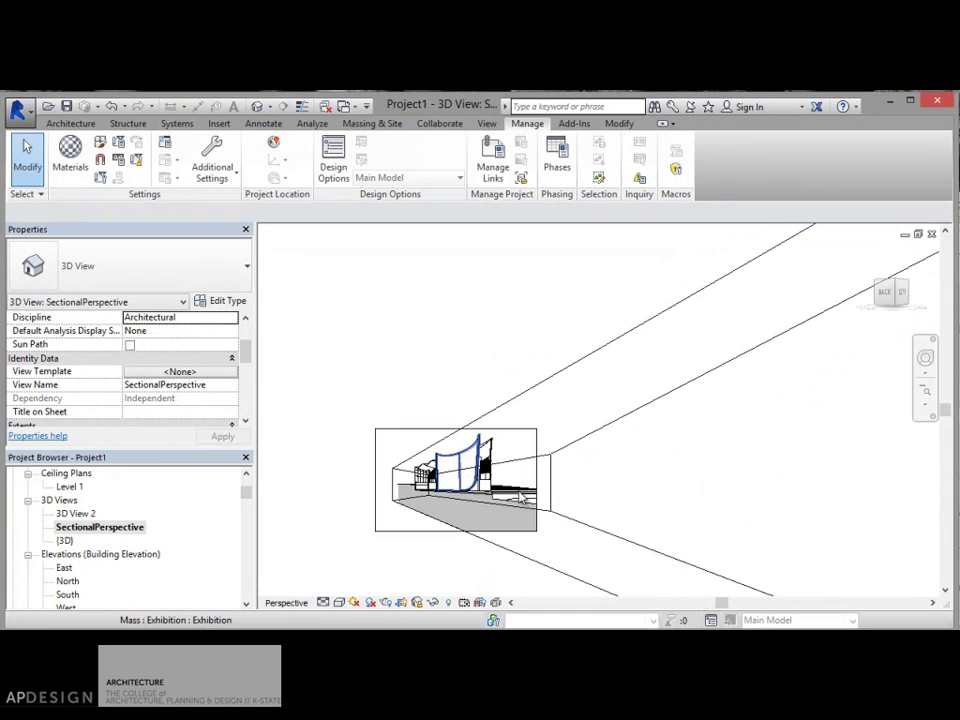
scroll(456, 489, "up", 4)
scroll(455, 491, "up", 2)
scroll(454, 491, "down", 3)
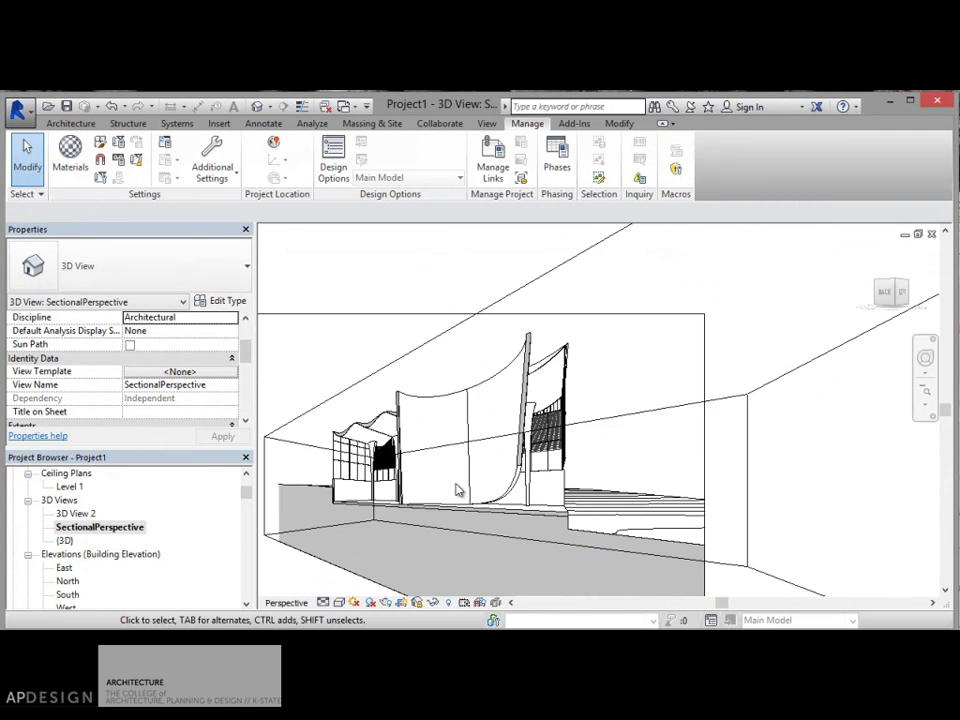
scroll(452, 493, "up", 3)
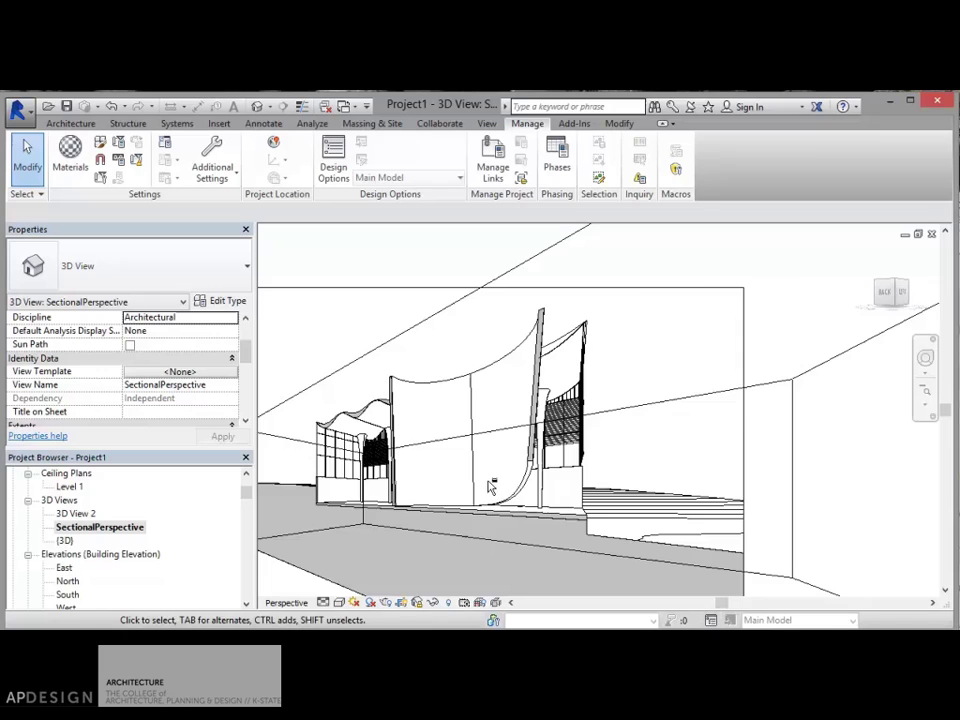
scroll(452, 505, "down", 3)
scroll(432, 528, "up", 4)
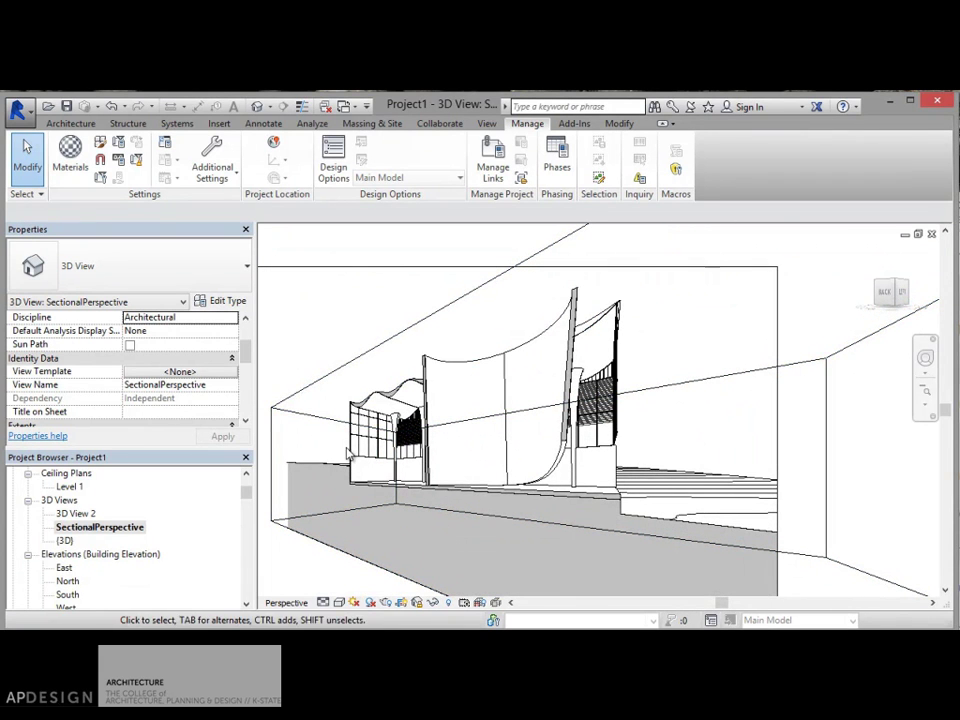
left_click(339, 602)
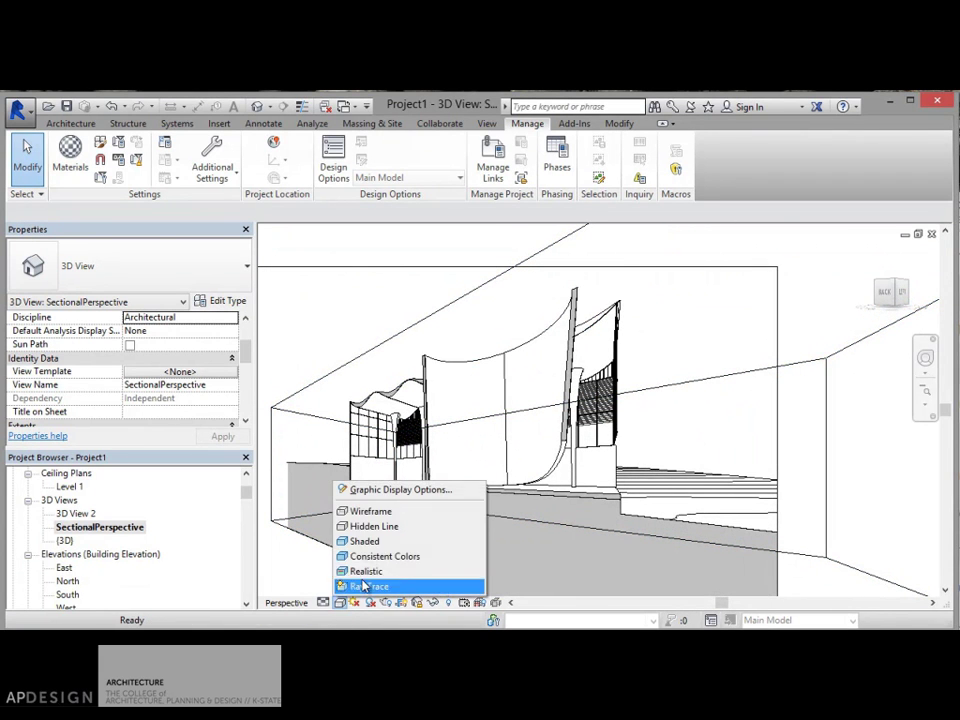
left_click(372, 526)
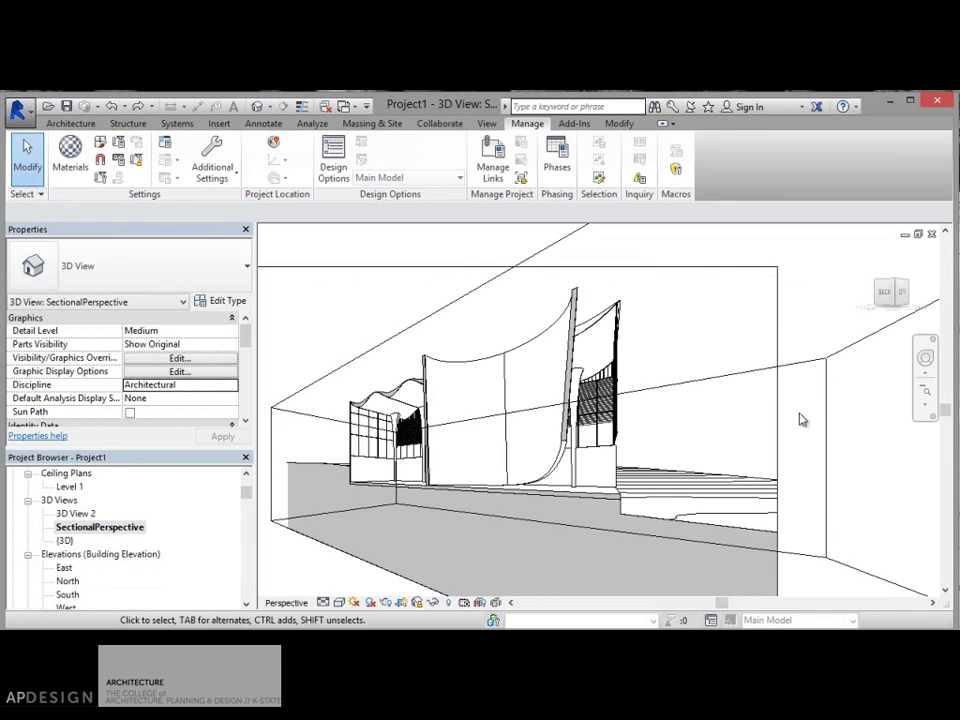
Hide the section box in this view and open the Rendering settings
left_click(827, 386)
right_click(827, 386)
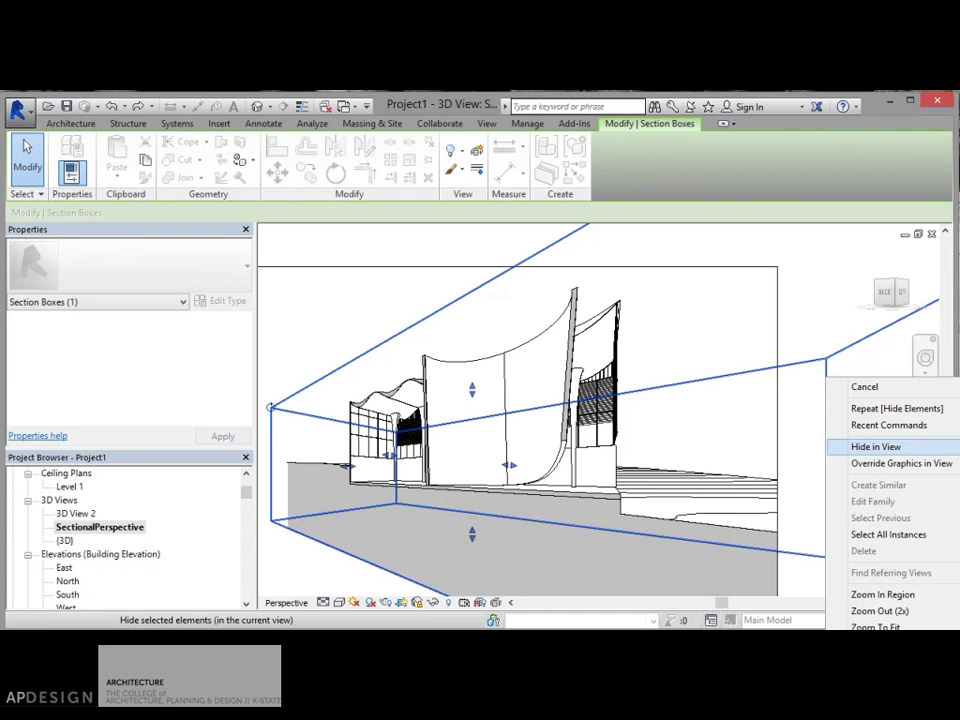
left_click(876, 447)
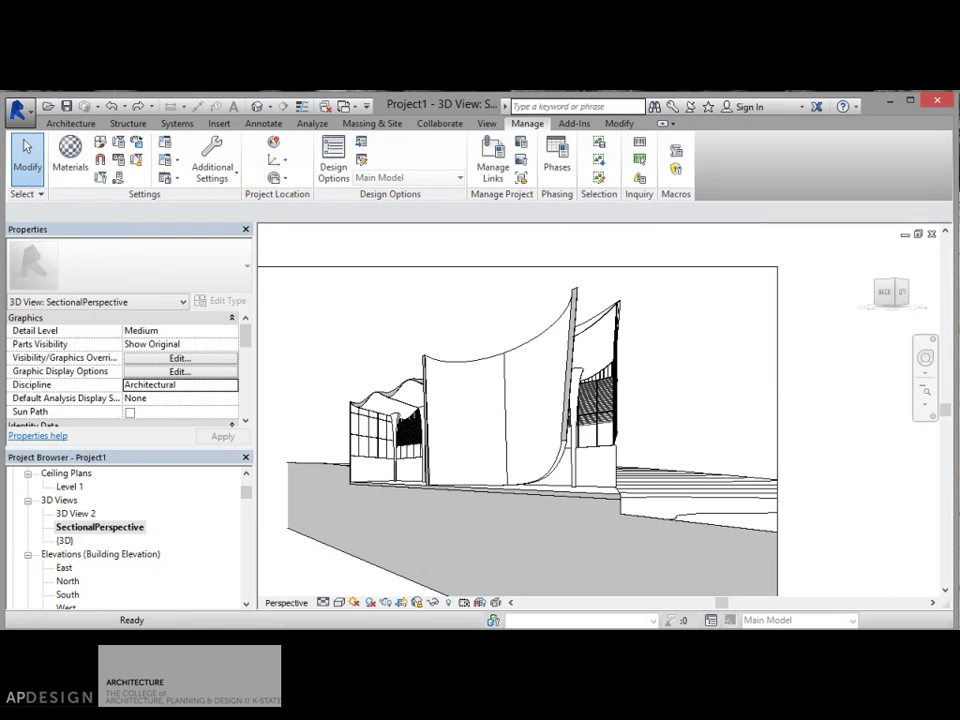
left_click(339, 603)
left_click(385, 603)
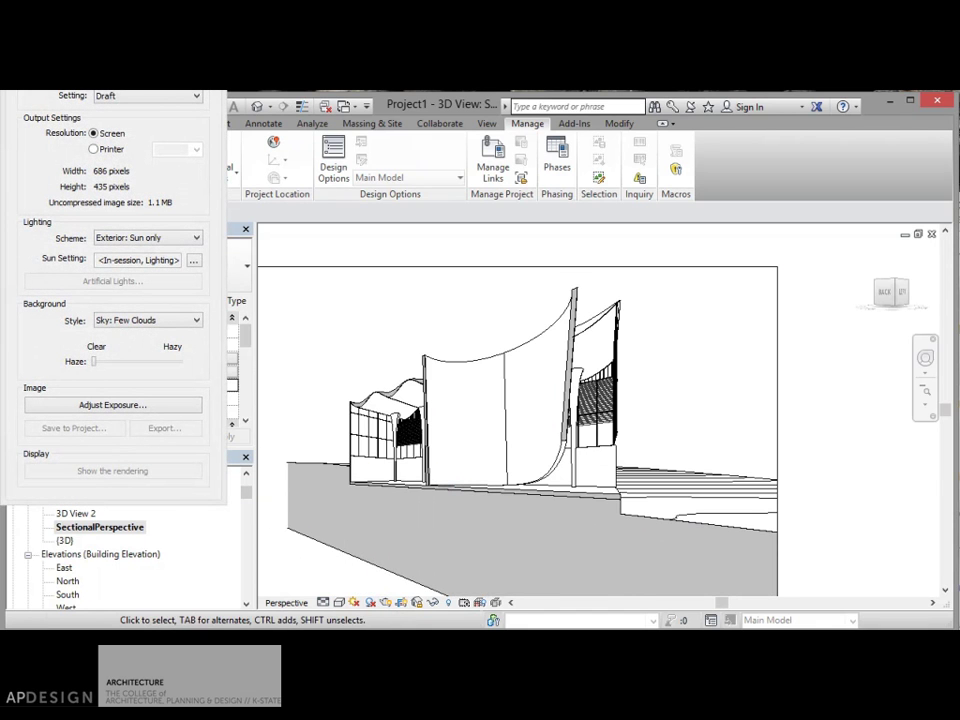
Close the Rendering dialog, turn shadows on, and unlock the SectionalPerspective view
left_click(385, 603)
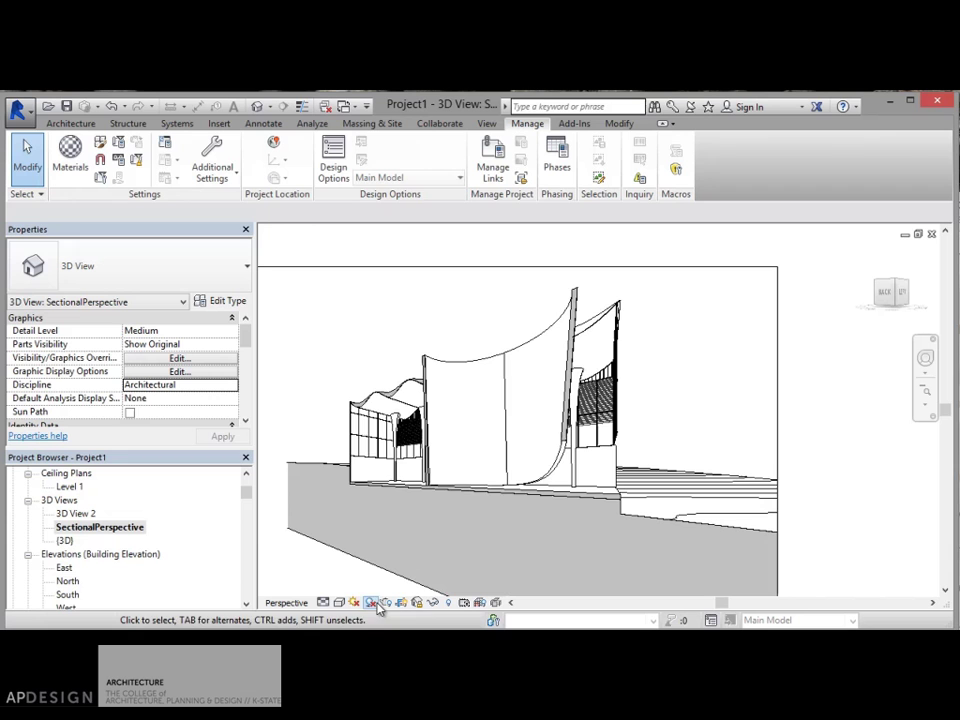
left_click(371, 604)
scroll(505, 425, "up", 2)
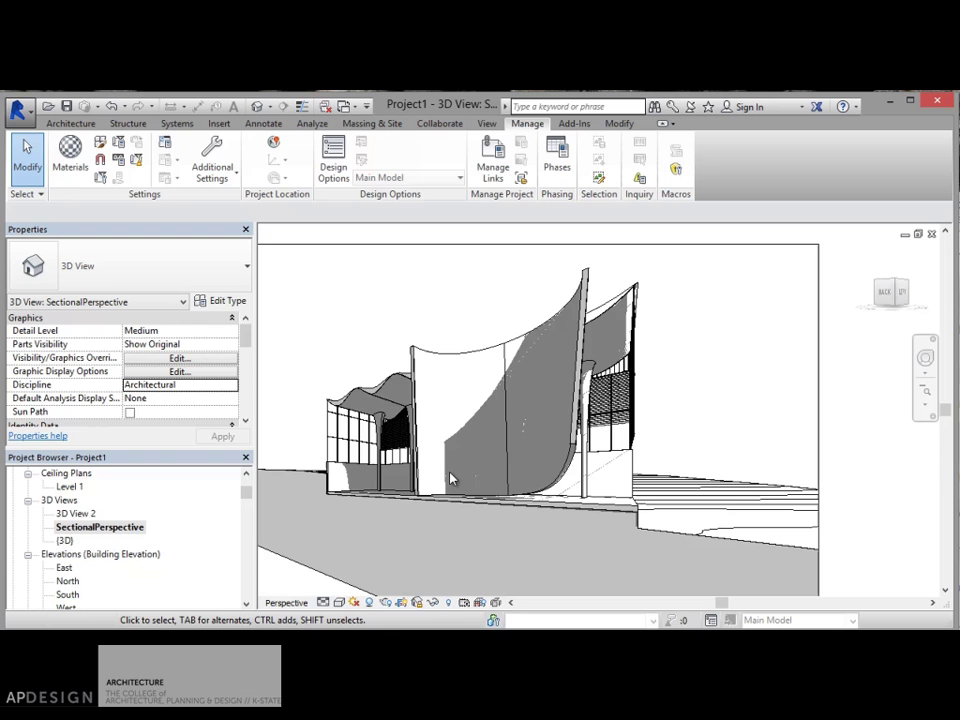
middle_click_drag(397, 483, 420, 485)
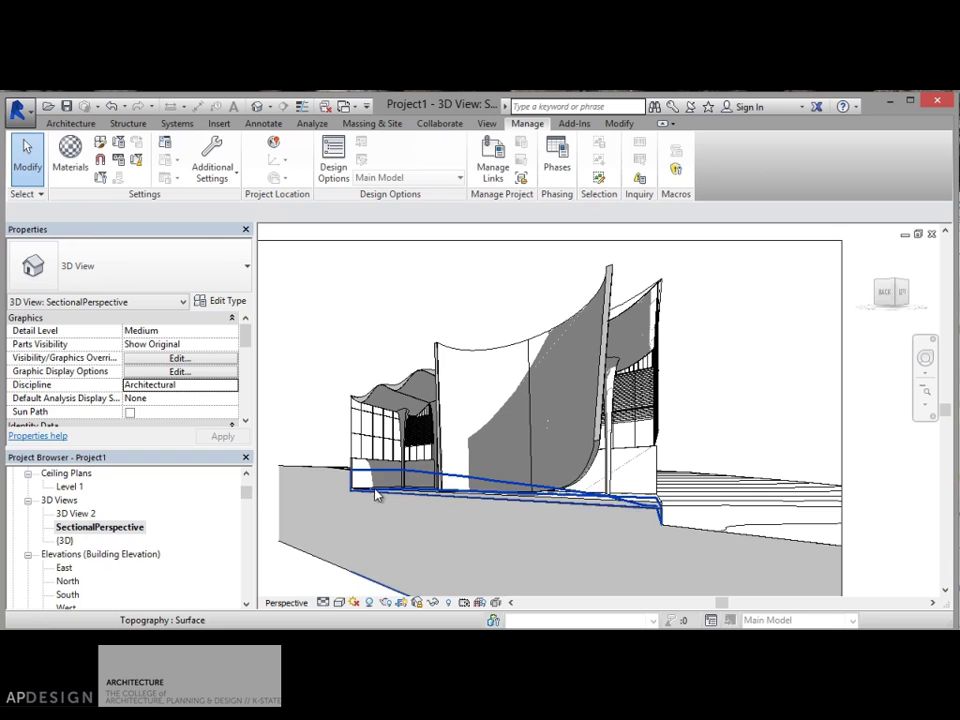
left_click(418, 603)
left_click(425, 585)
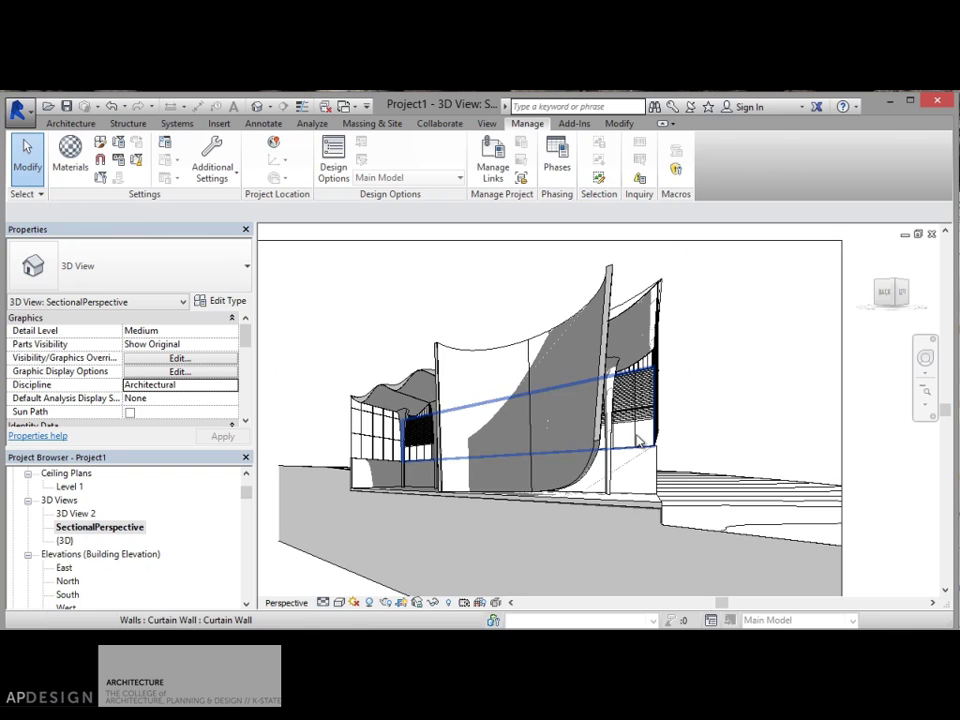
Open the Site Plan view from the Project Browser
scroll(250, 497, "up", 3)
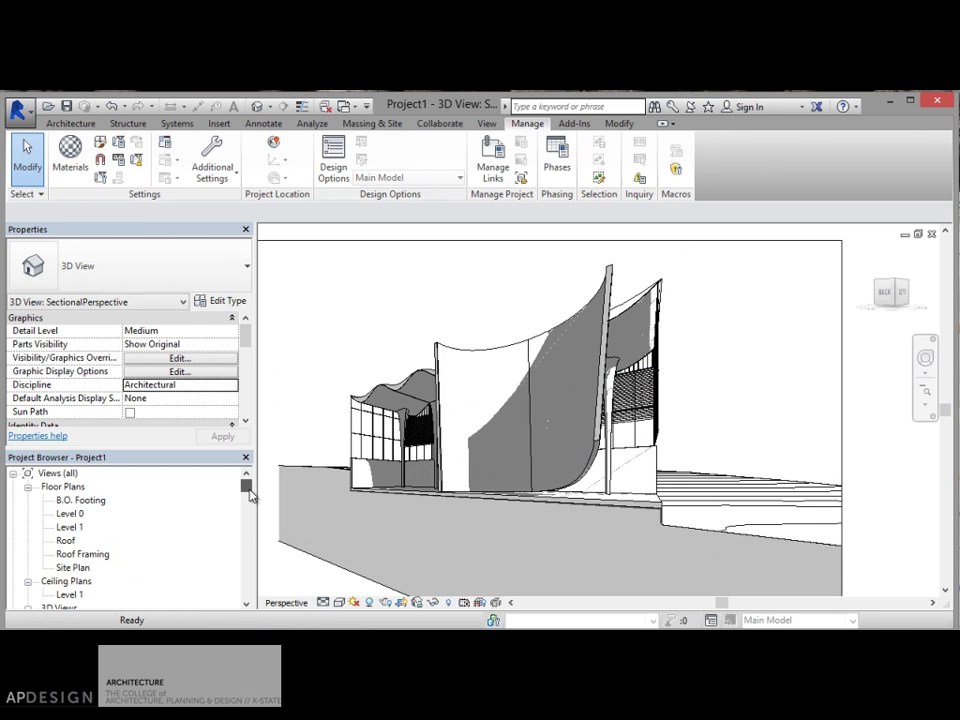
left_click(72, 528)
double_click(76, 566)
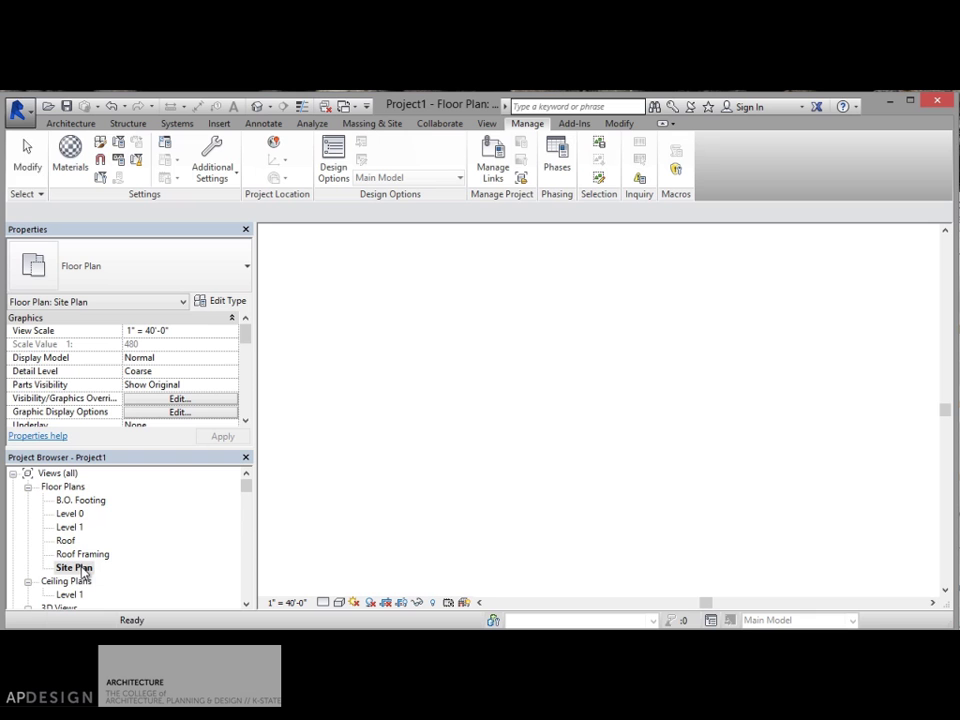
scroll(607, 415, "up", 1)
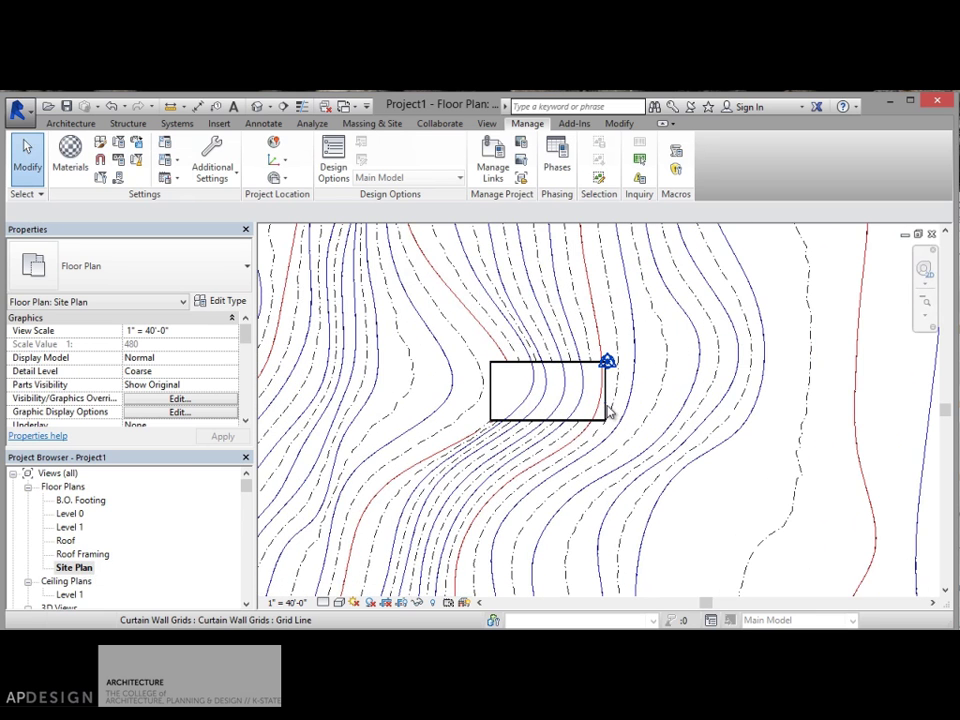
left_click_drag(248, 492, 248, 500)
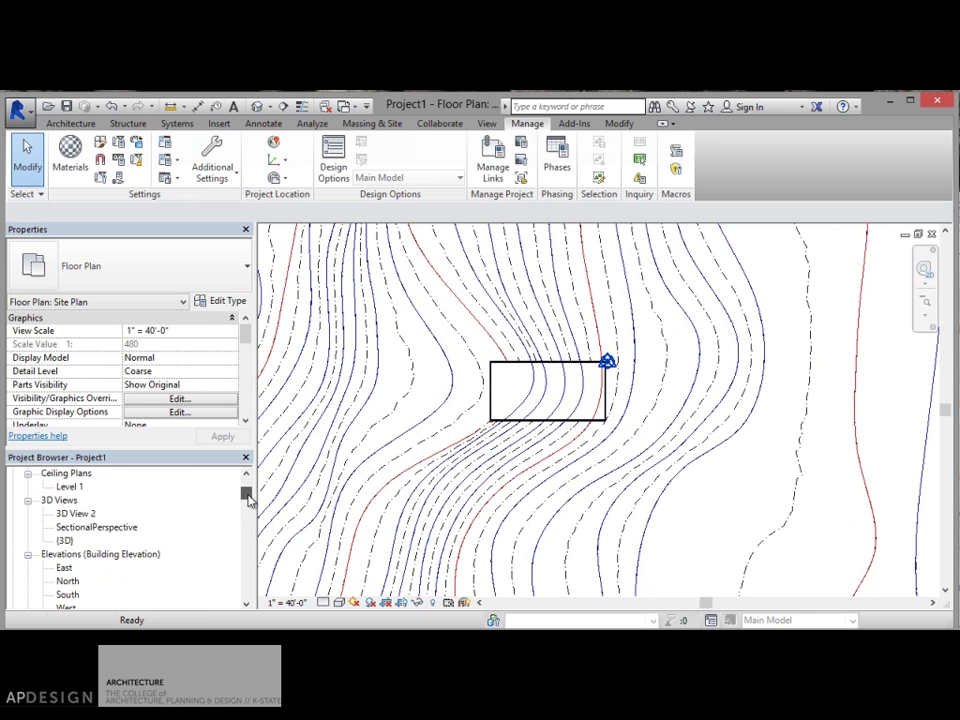
Show the SectionalPerspective camera on the site plan, drag it closer, and reopen the perspective
left_click(118, 527)
right_click(106, 527)
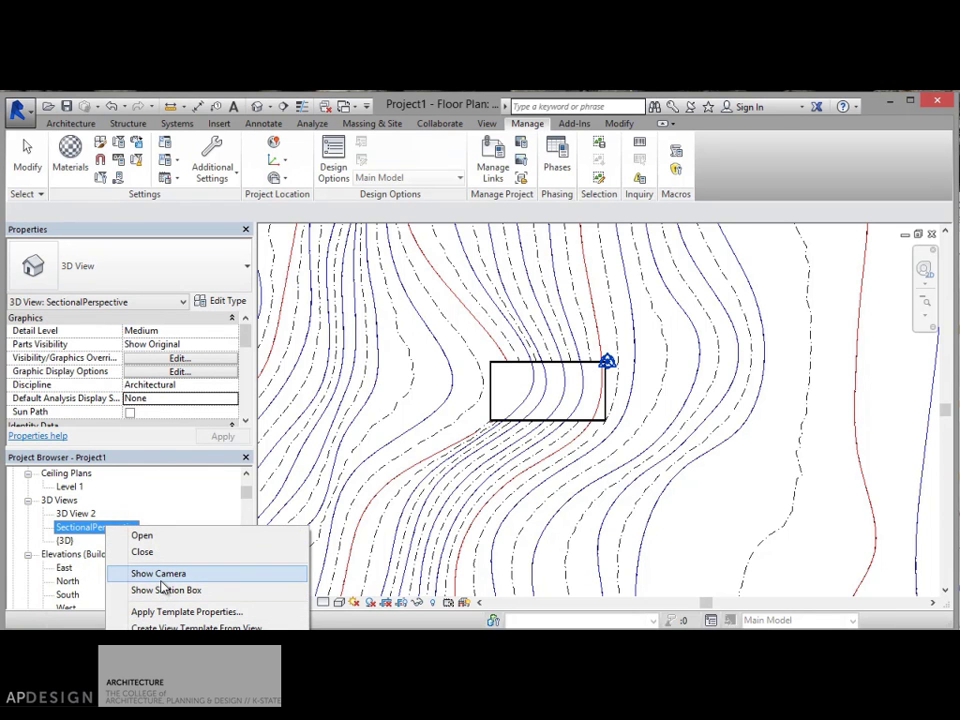
left_click(160, 578)
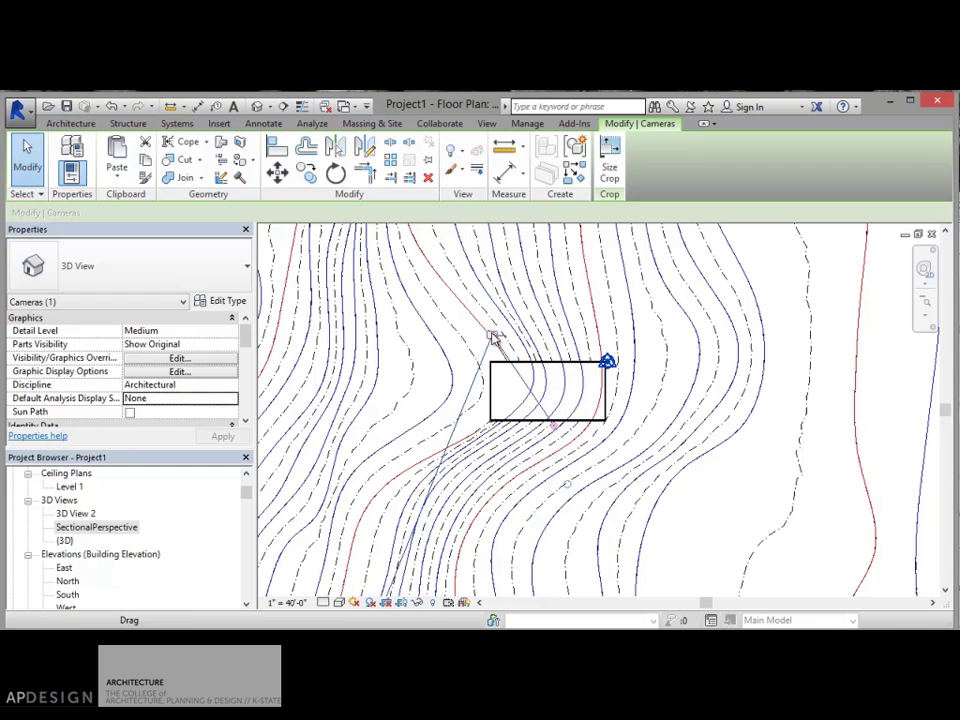
left_click_drag(493, 340, 508, 344)
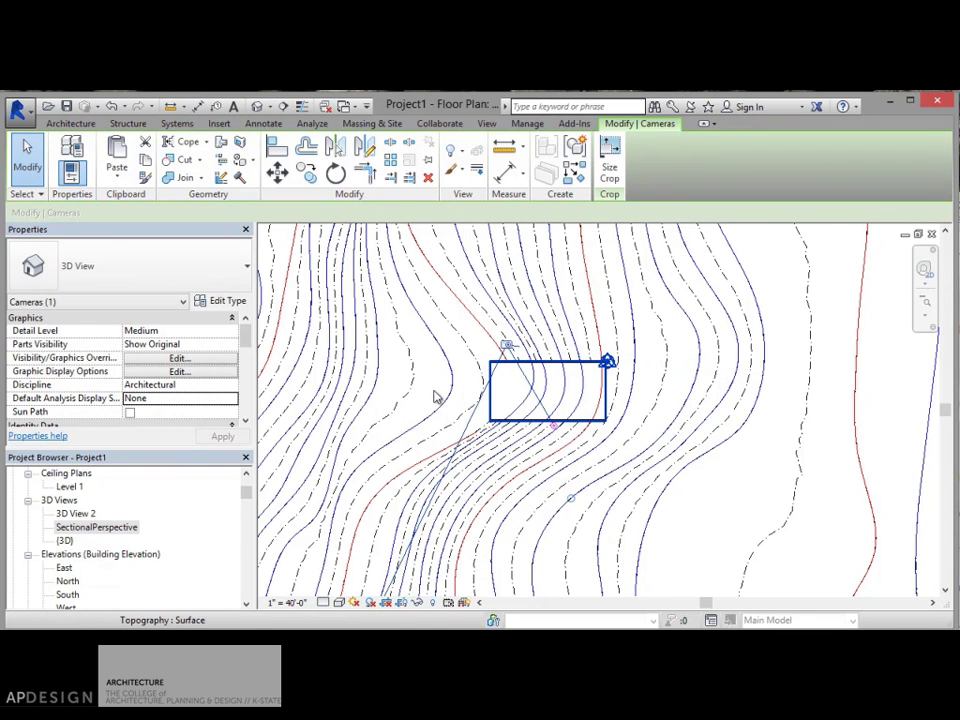
double_click(113, 533)
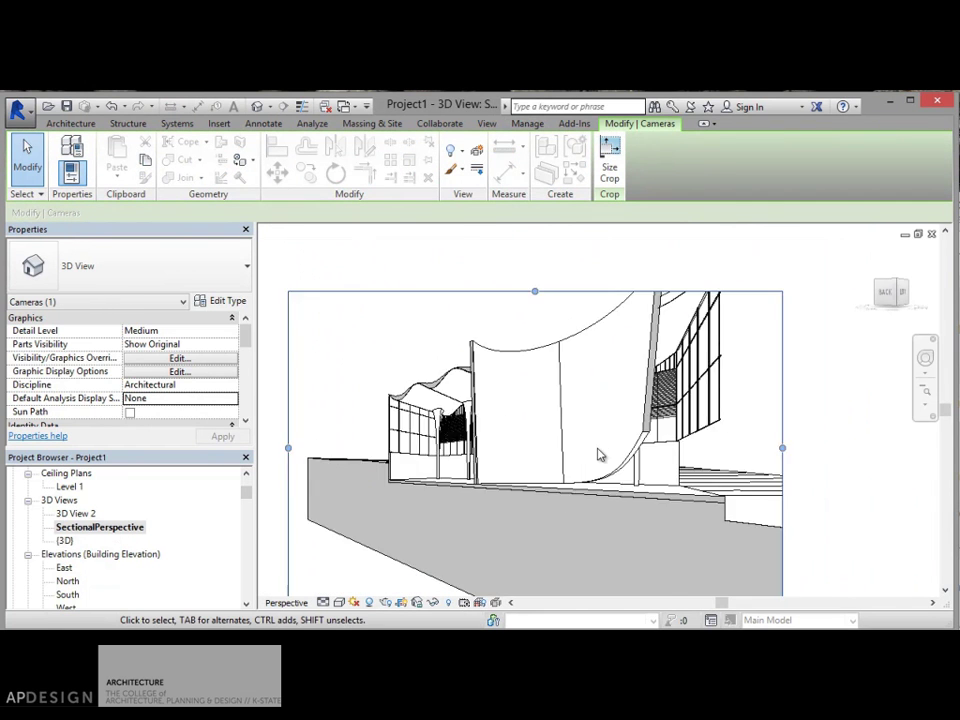
Extend the SectionalPerspective crop region upward and to the right
scroll(598, 455, "down", 3)
scroll(606, 439, "up", 2)
left_click_drag(544, 312, 551, 255)
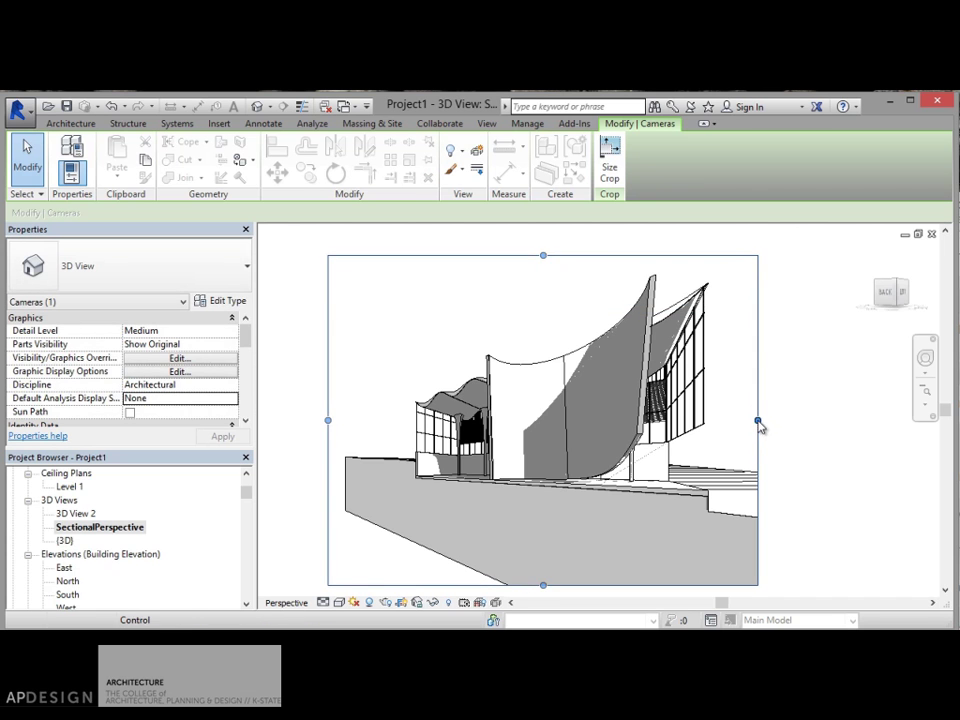
left_click_drag(760, 425, 780, 420)
scroll(720, 365, "up", 3)
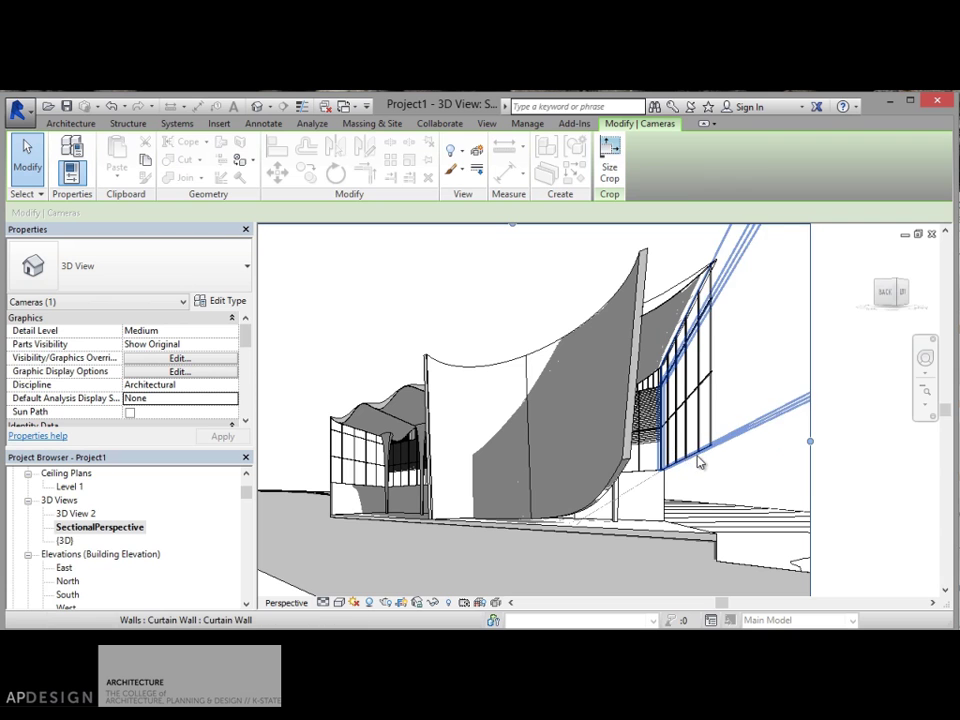
Zoom the camera with the Full Navigation Wheel to reframe the shaded curved wall
left_click(925, 358)
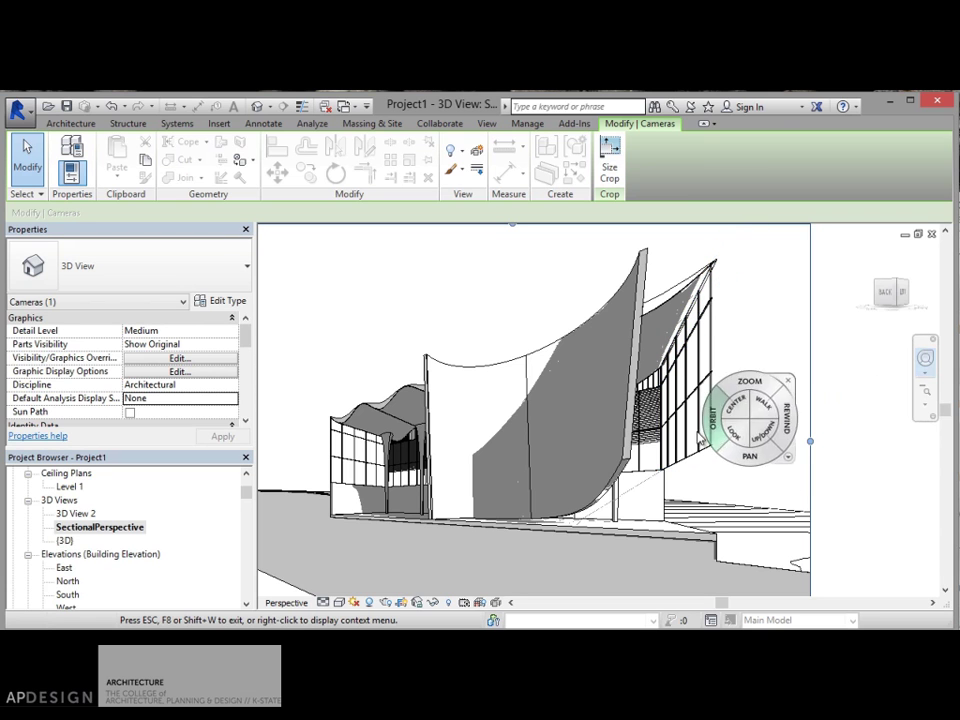
mouse_move(714, 393)
left_mouse_down()
mouse_move(707, 436)
mouse_move(713, 390)
mouse_move(716, 413)
mouse_move(597, 520)
mouse_move(604, 559)
mouse_move(543, 539)
mouse_move(619, 537)
left_mouse_up()
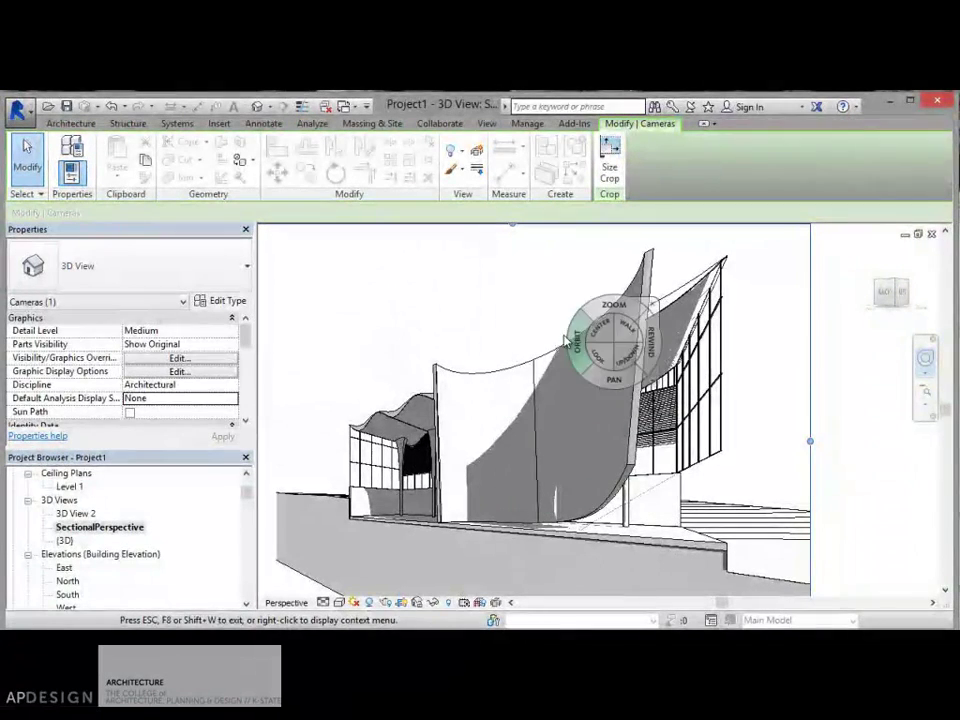
left_click(662, 377)
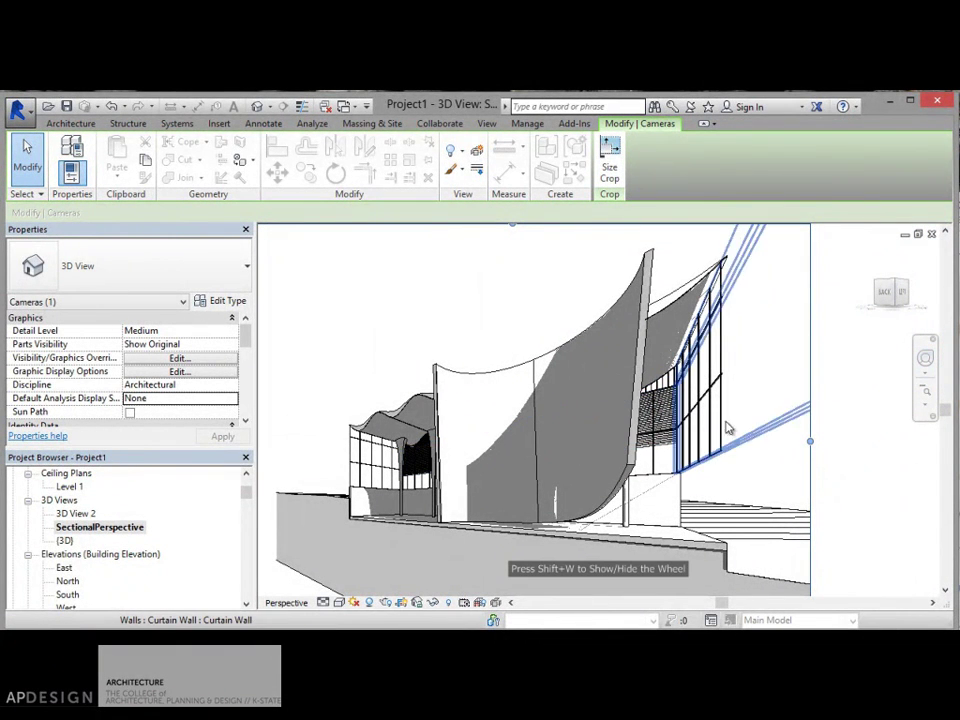